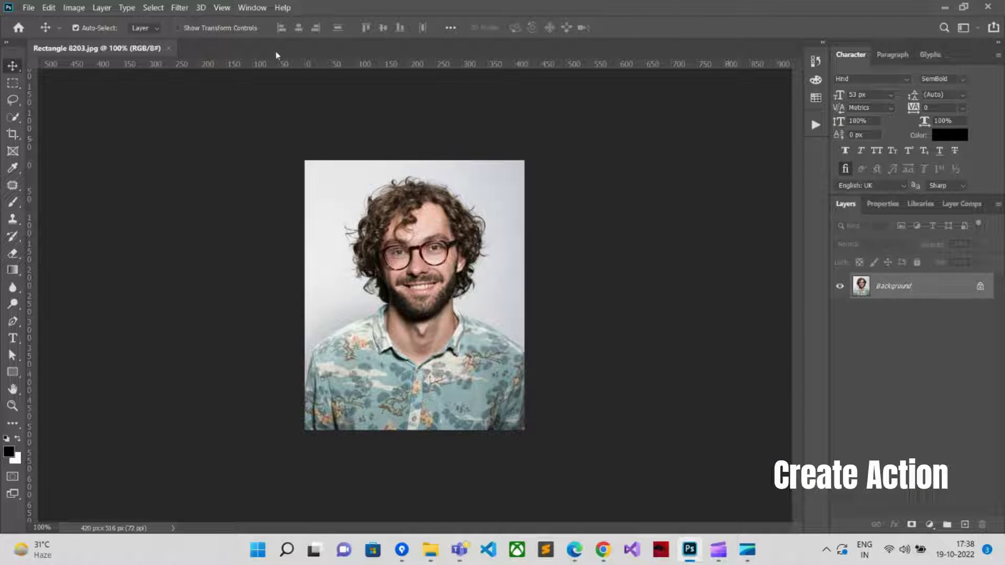
# Show the Actions list and create a new action set named "photos"
pyautogui.click(251, 7)
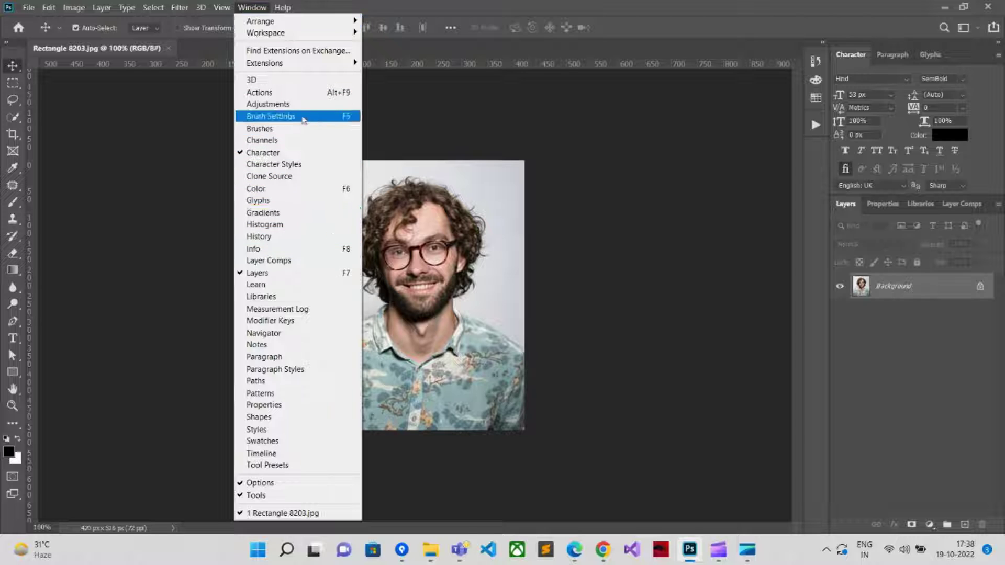
pyautogui.click(276, 96)
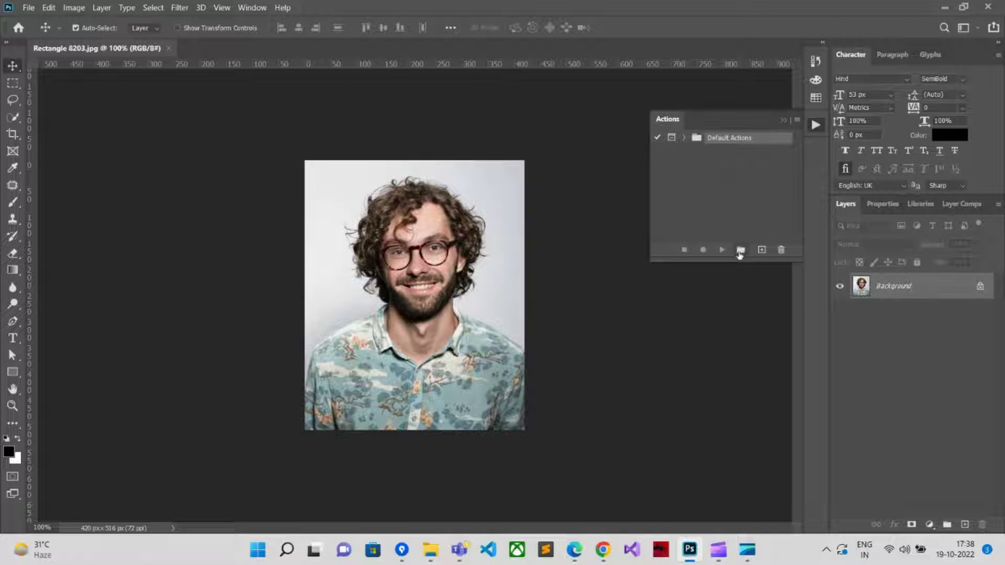
pyautogui.click(739, 252)
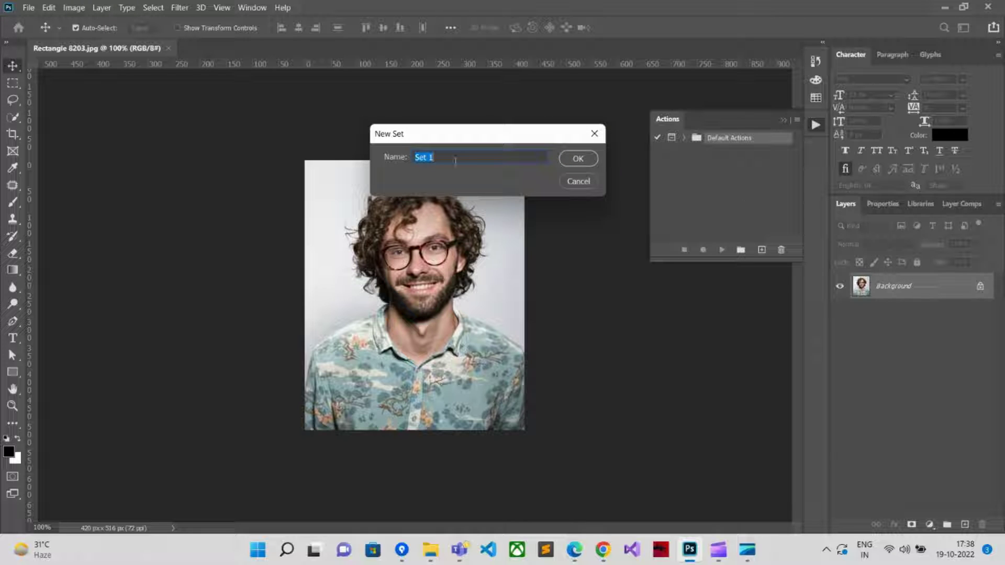
pyautogui.write('photos')
pyautogui.click(578, 158)
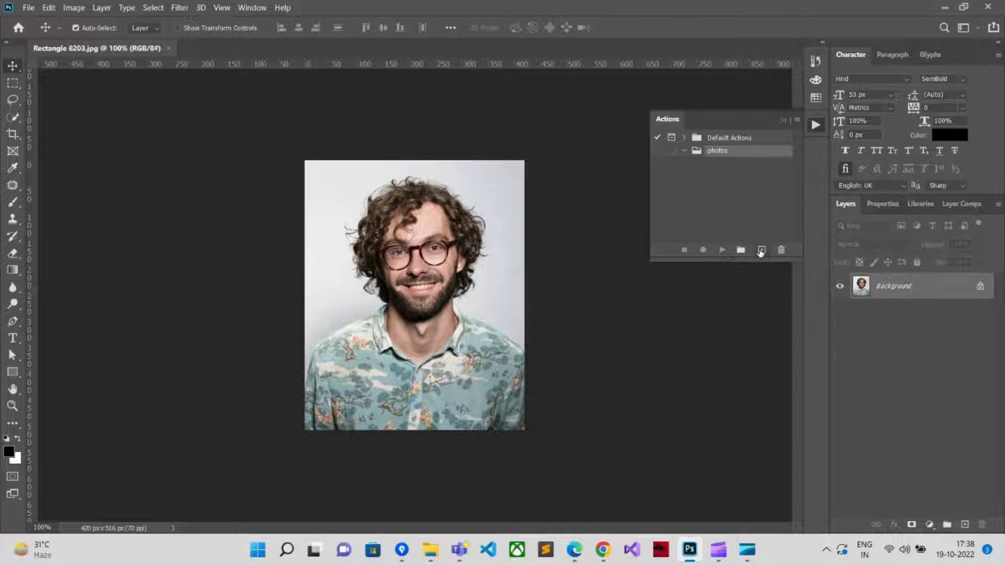
# Start recording a new action named "8pp" in the photos set, with function key F2 plus Control and the colour Red
pyautogui.click(761, 251)
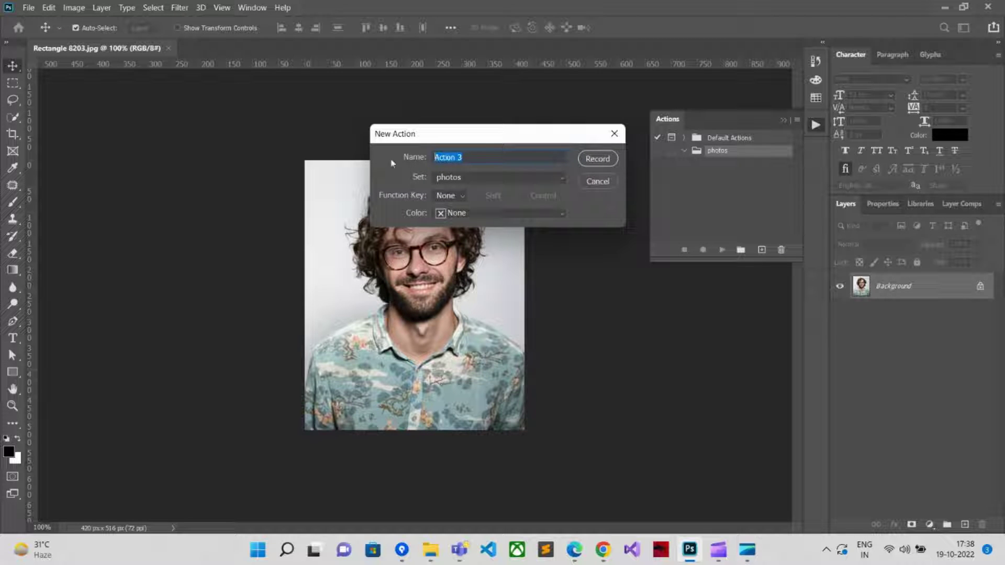
pyautogui.write('B')
pyautogui.click(471, 181)
pyautogui.click(471, 189)
pyautogui.click(454, 197)
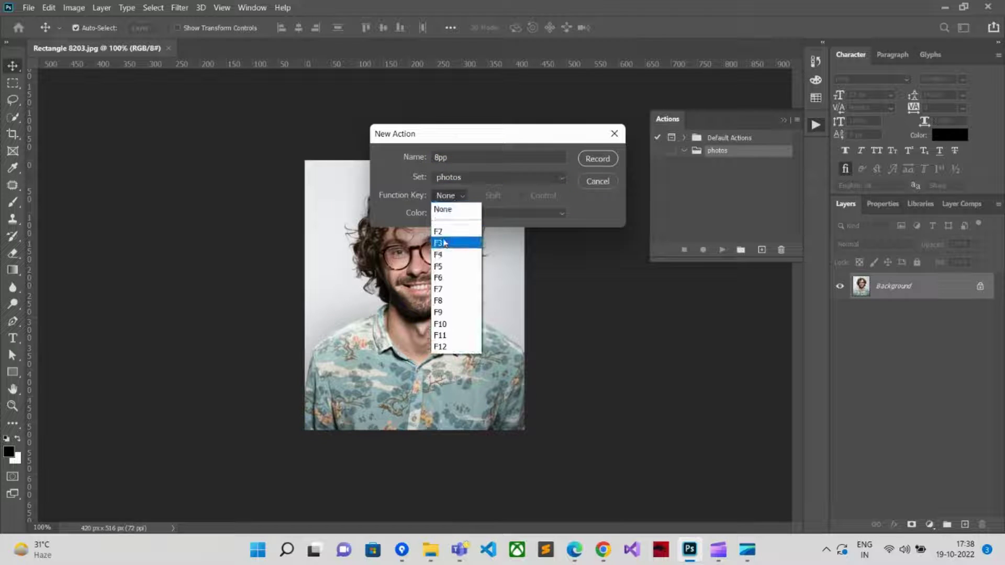
pyautogui.click(439, 231)
pyautogui.click(522, 195)
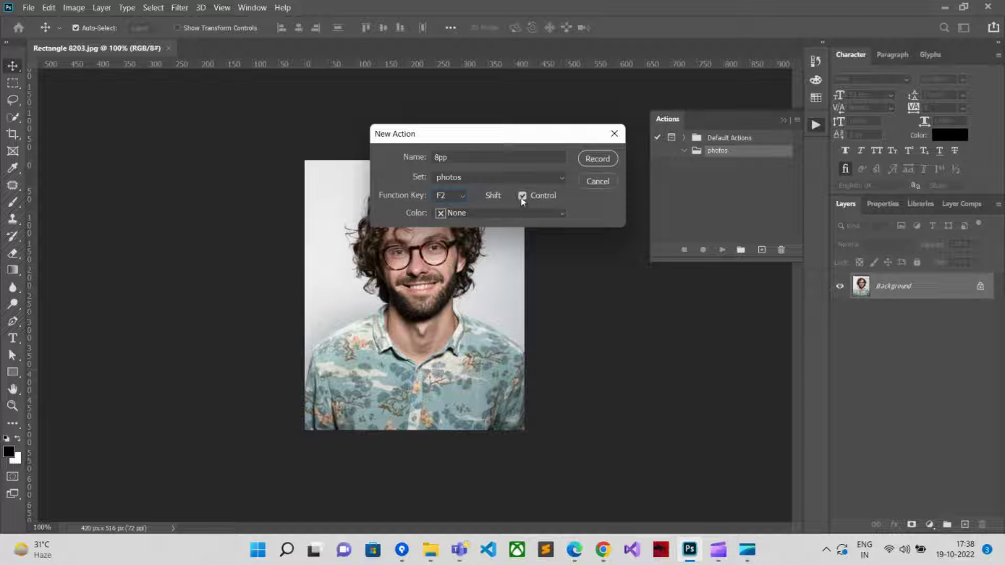
pyautogui.click(453, 212)
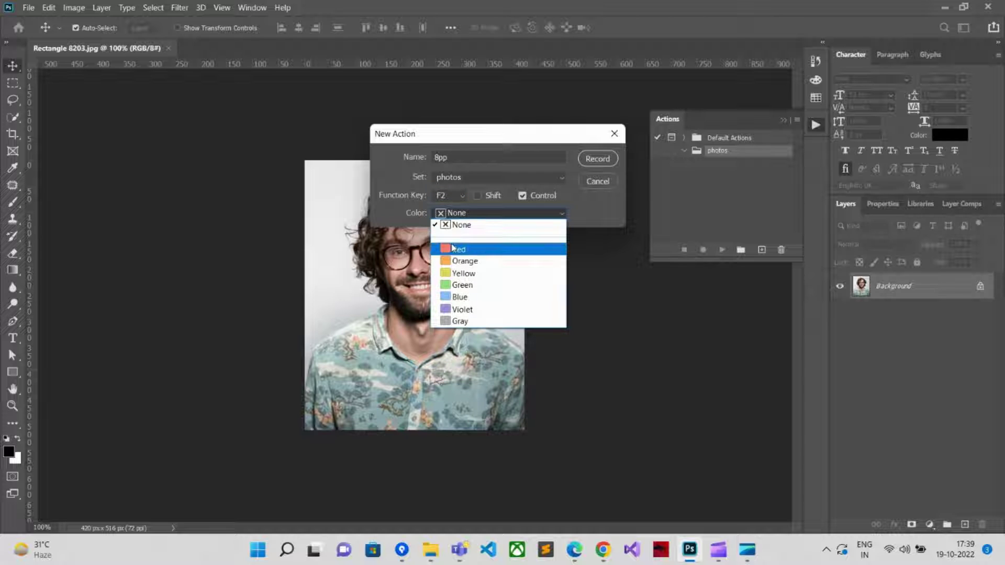
pyautogui.click(453, 248)
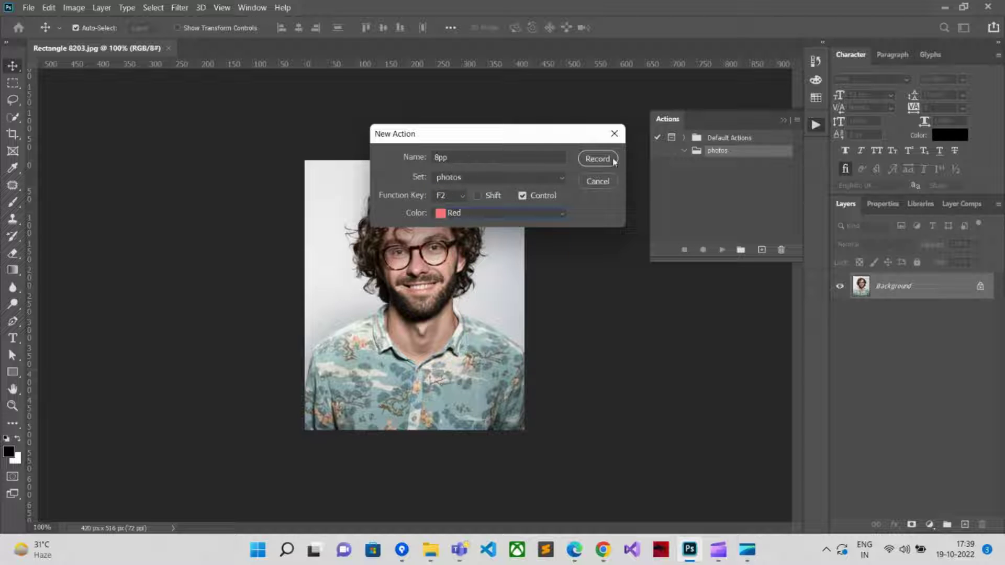
pyautogui.click(591, 160)
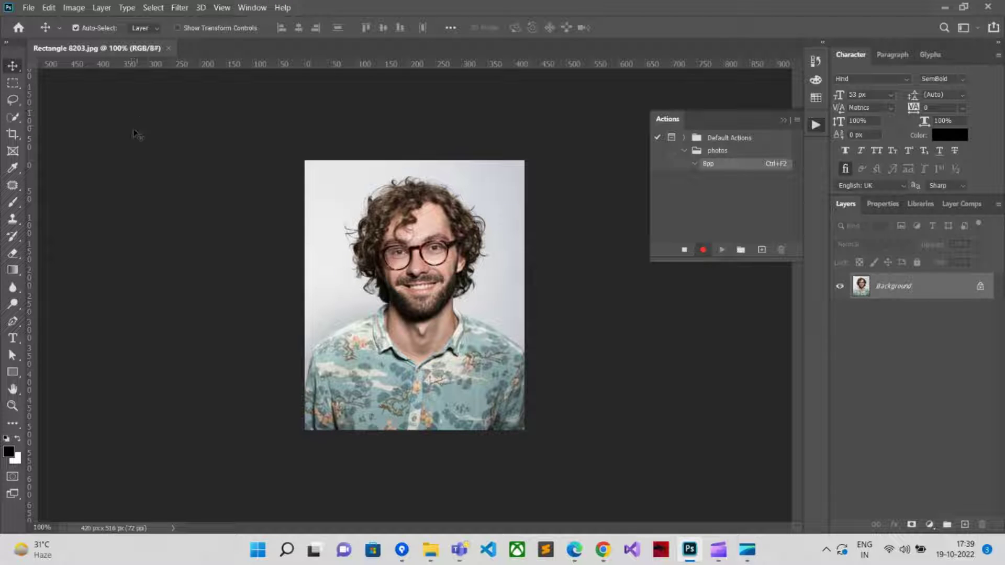
# Crop the portrait photo to a 3.5 by 4.5 ratio
pyautogui.click(14, 136)
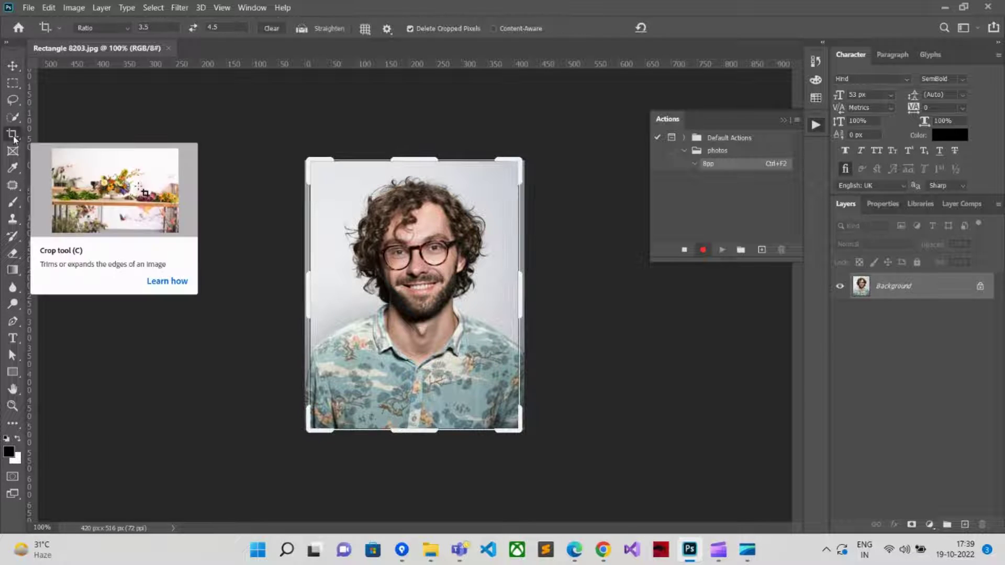
pyautogui.click(155, 29)
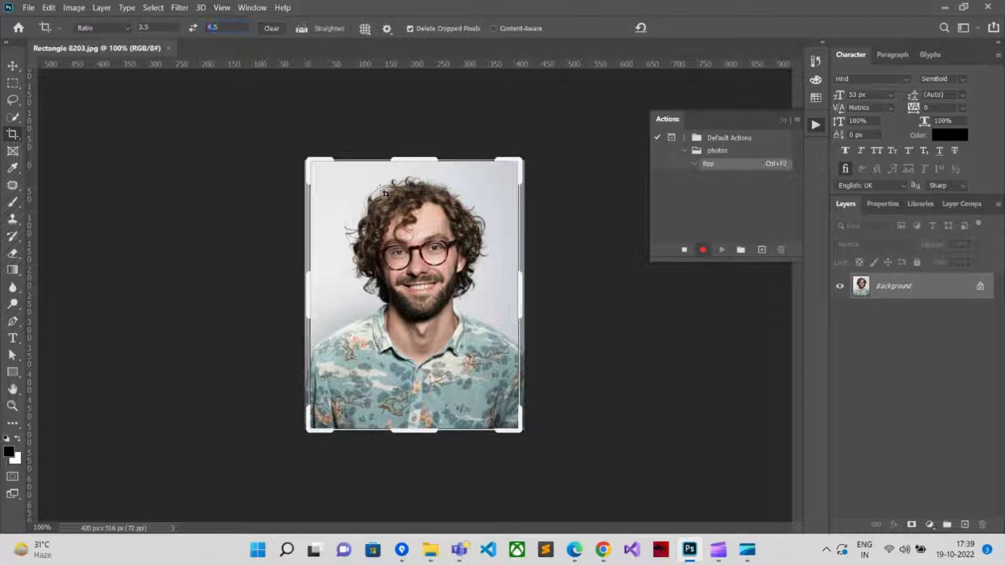
pyautogui.write('4.5')
pyautogui.click(381, 212)
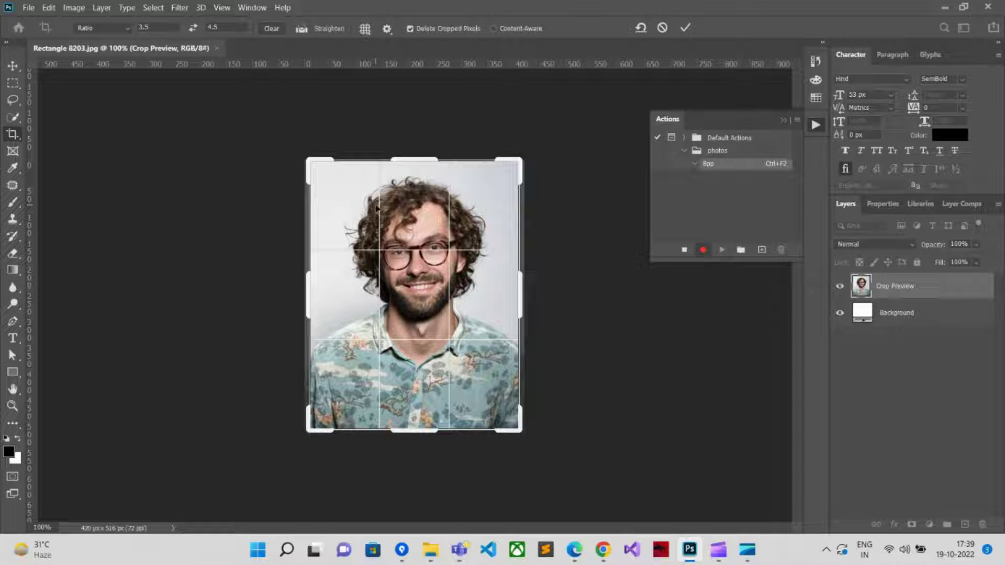
pyautogui.press('Return')
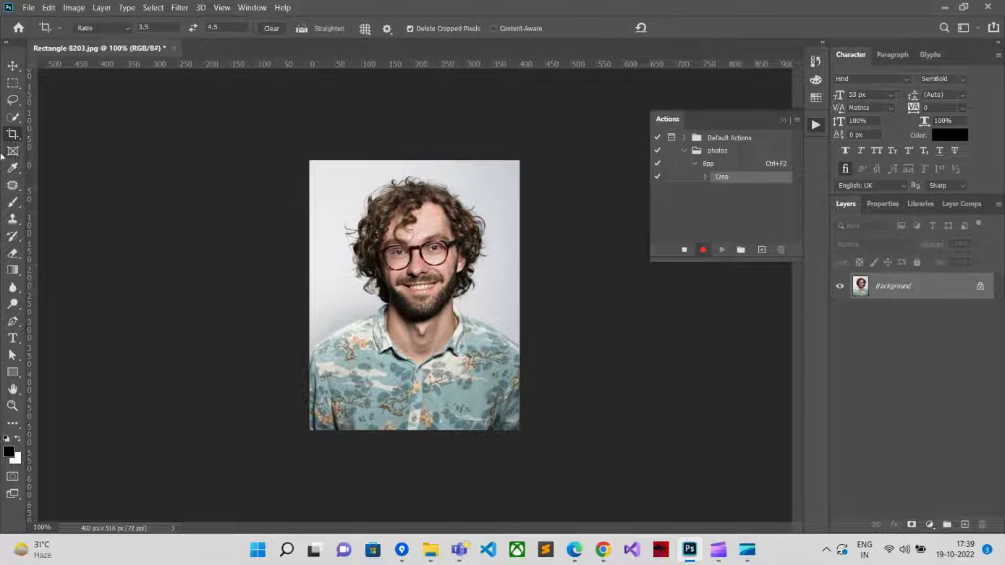
# Select the entire cropped photo with the Rectangular Marquee tool and copy it
pyautogui.click(13, 84)
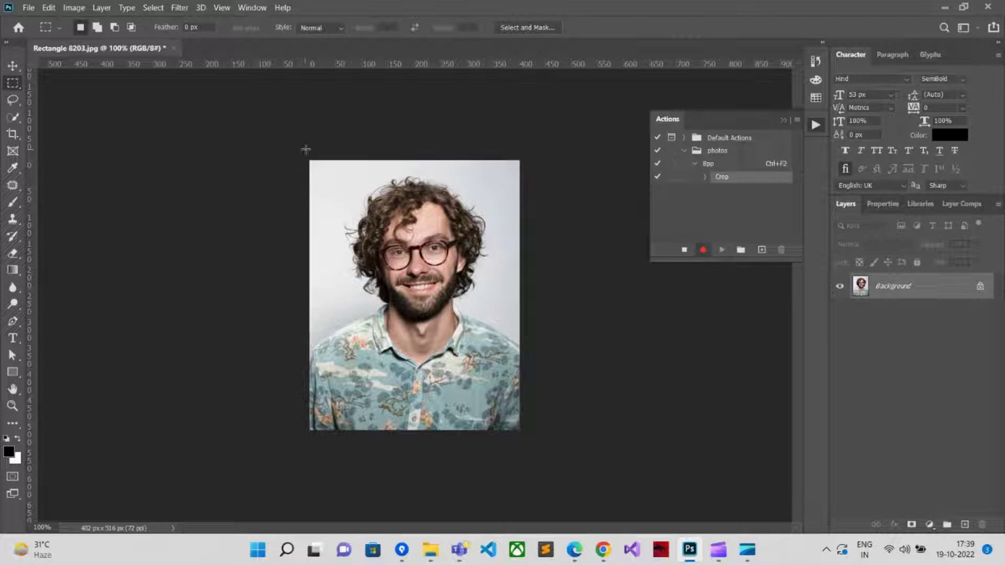
pyautogui.moveTo(306, 149); pyautogui.dragTo(526, 391)
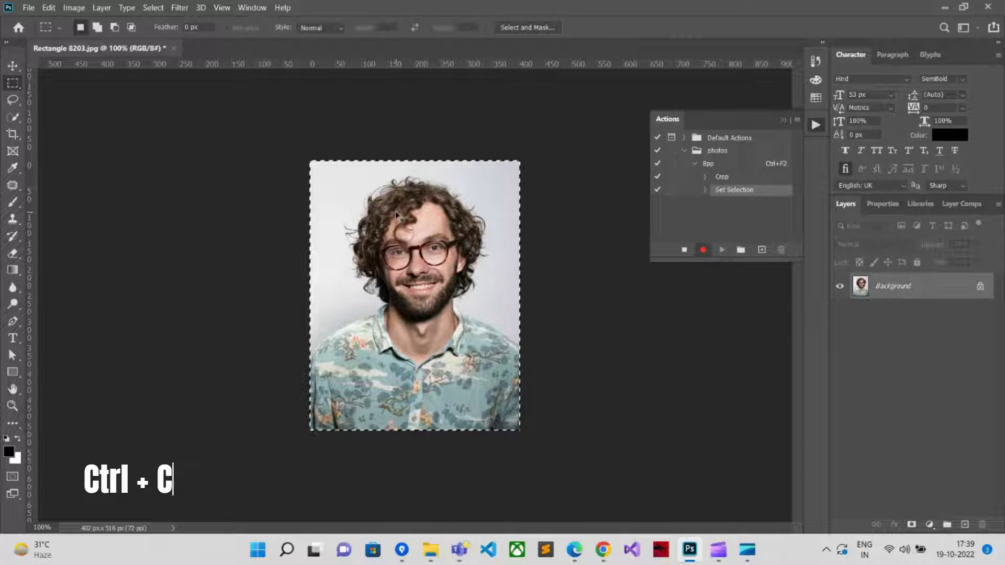
pyautogui.hotkey('ctrl', 'c')
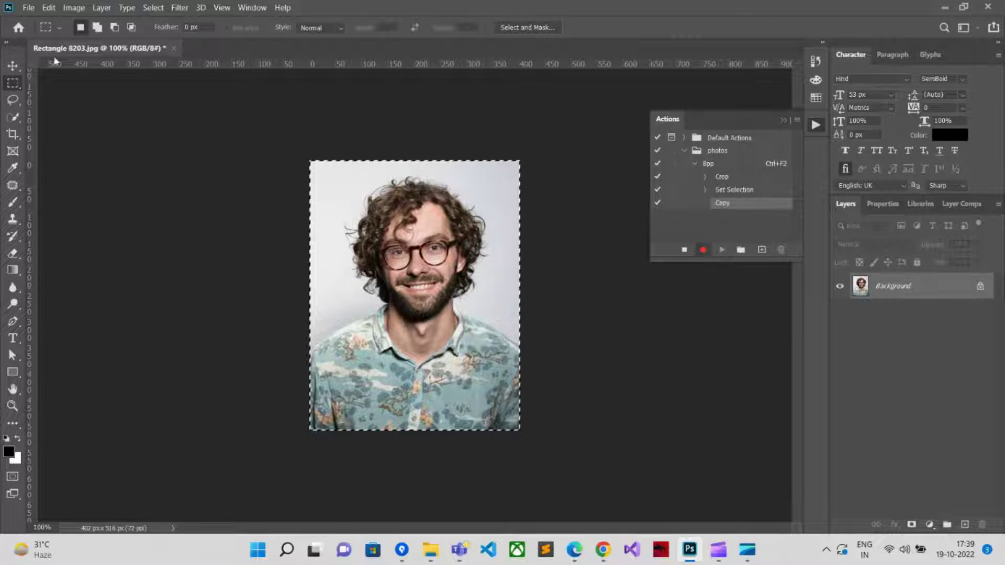
# Create a new document named "8pp" from the Landscape, 4 x 6 photo preset
pyautogui.click(32, 9)
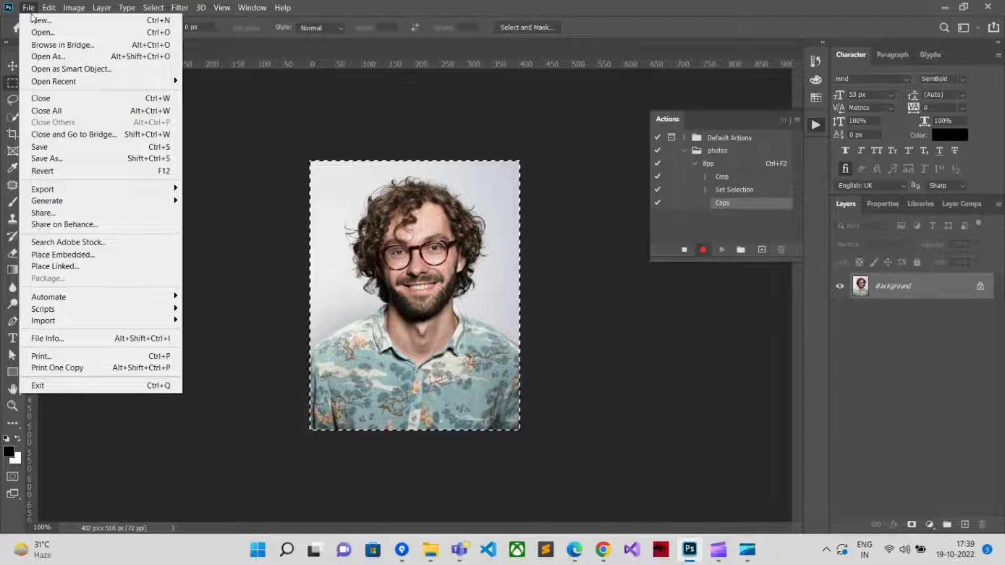
pyautogui.click(33, 20)
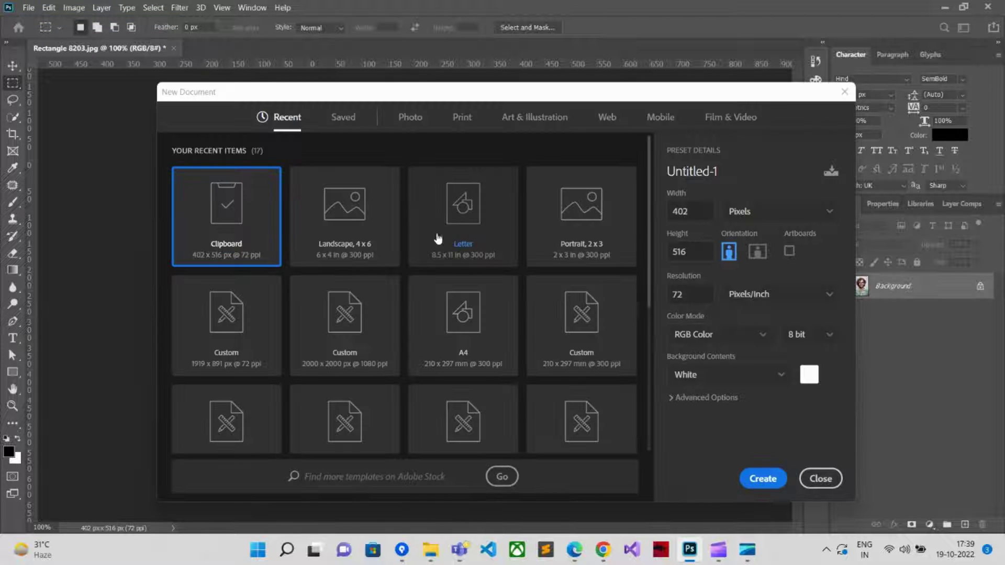
pyautogui.click(410, 119)
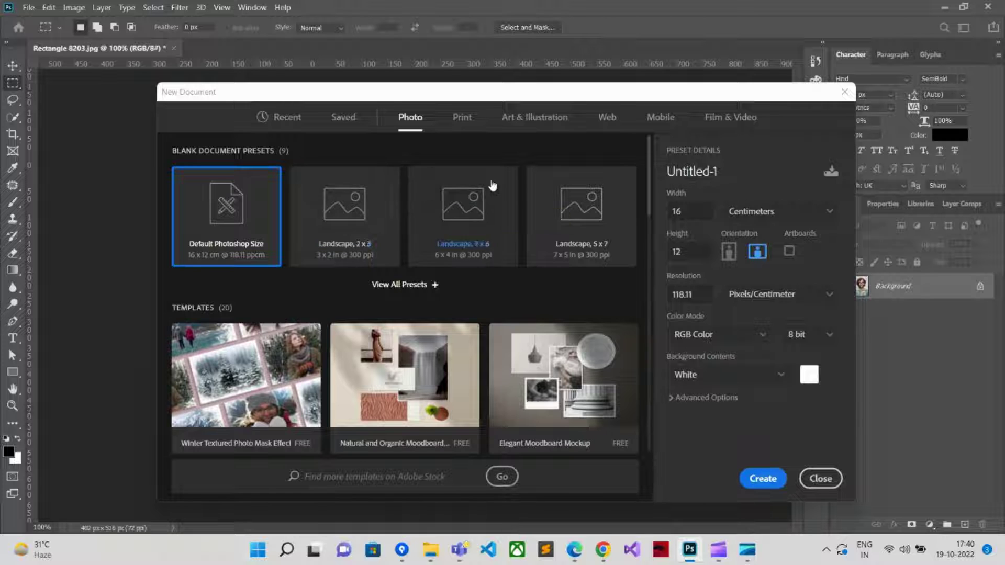
pyautogui.click(451, 212)
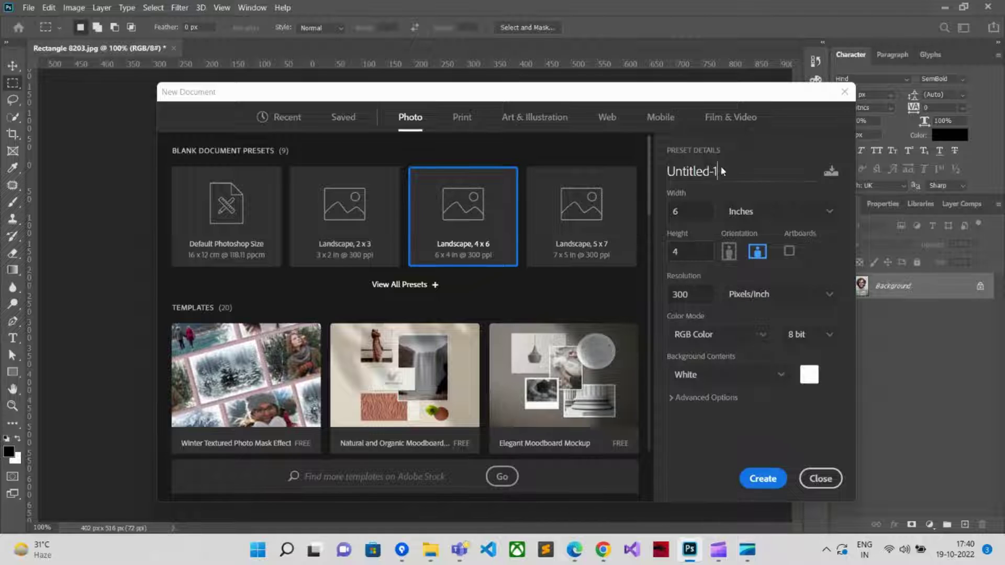
pyautogui.moveTo(720, 172); pyautogui.dragTo(665, 182)
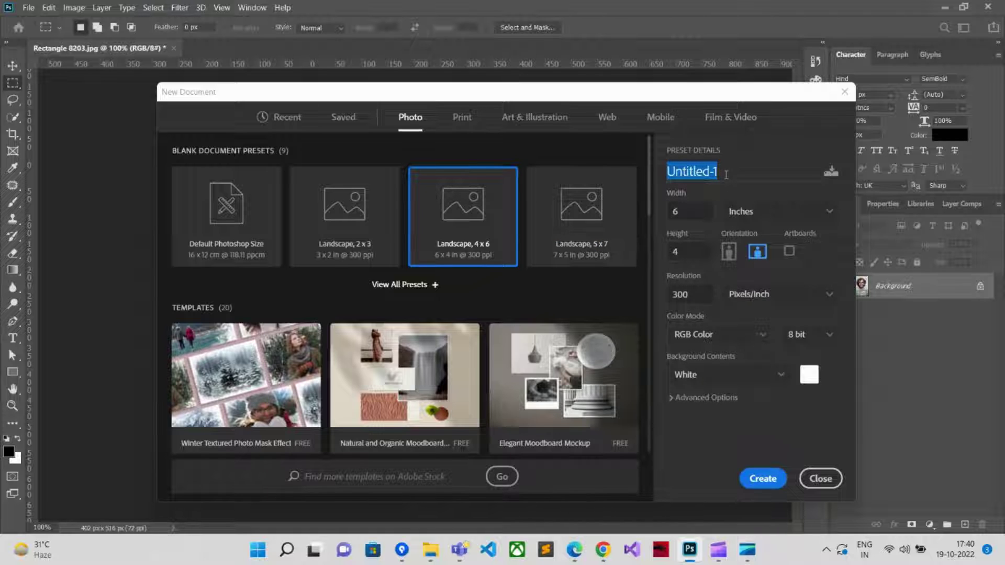
pyautogui.write('8pp')
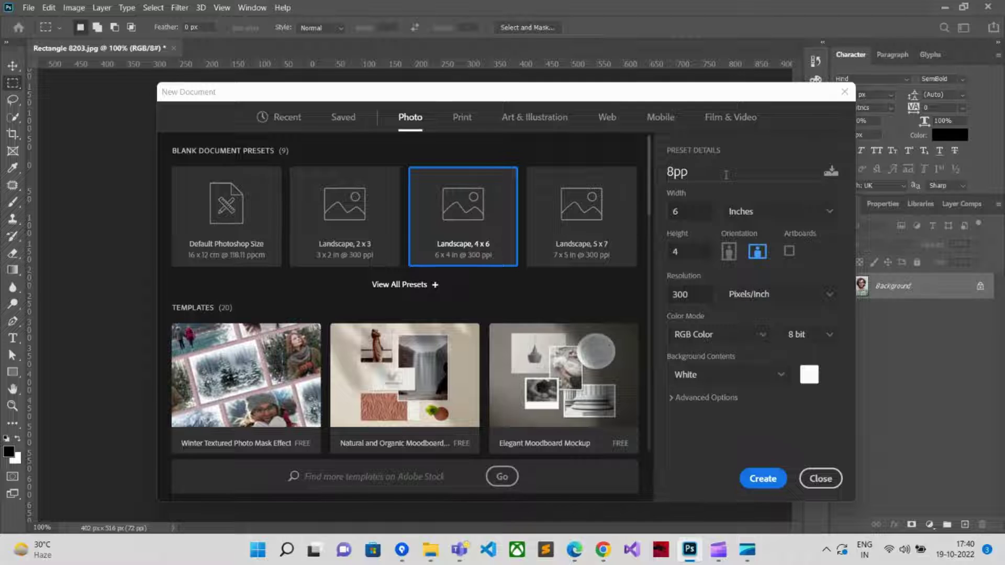
pyautogui.click(758, 478)
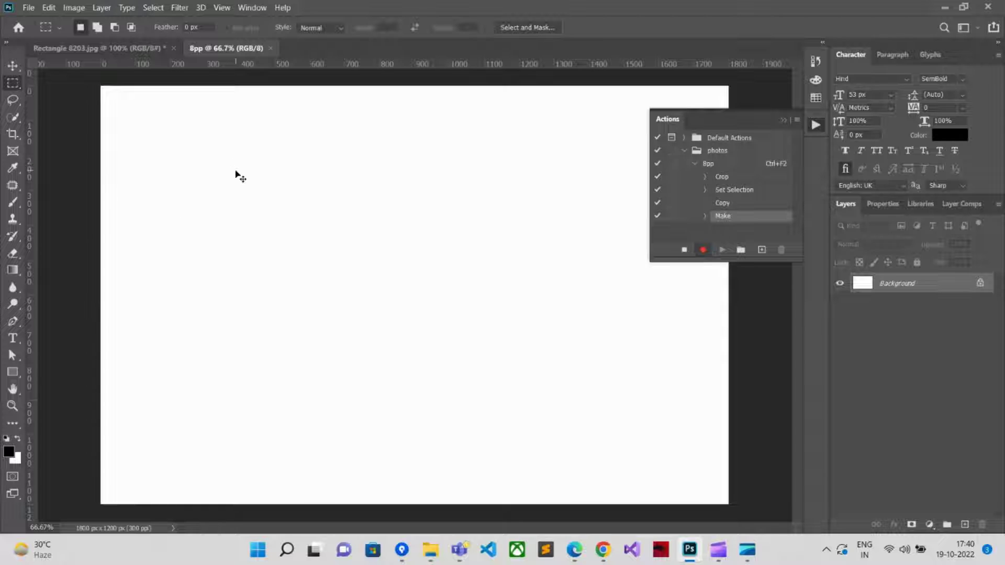
# Paste the copied photo and lay out an evenly spaced row of four copies along the page's upper edge
pyautogui.hotkey('ctrl', 'p')
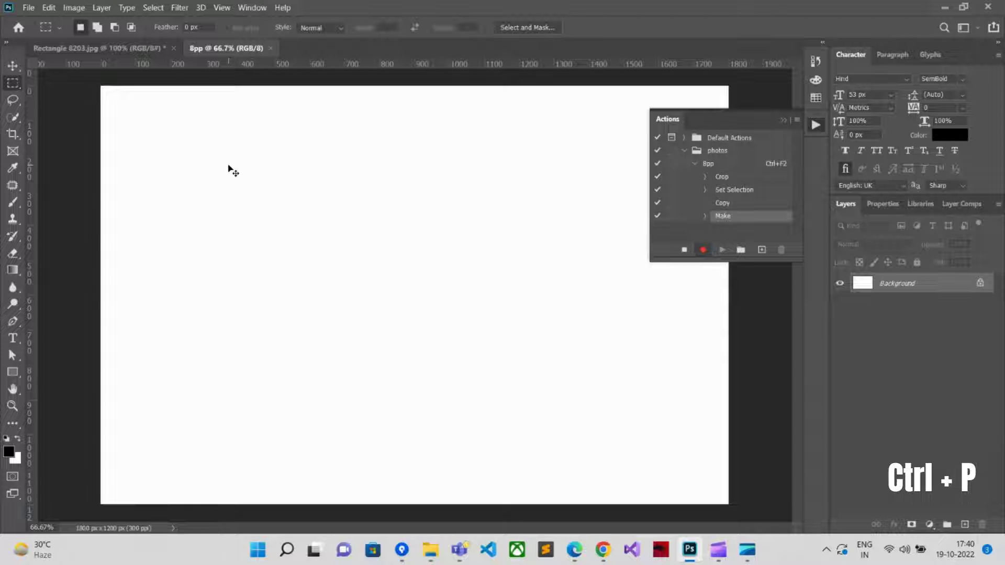
pyautogui.hotkey('ctrl', 'v')
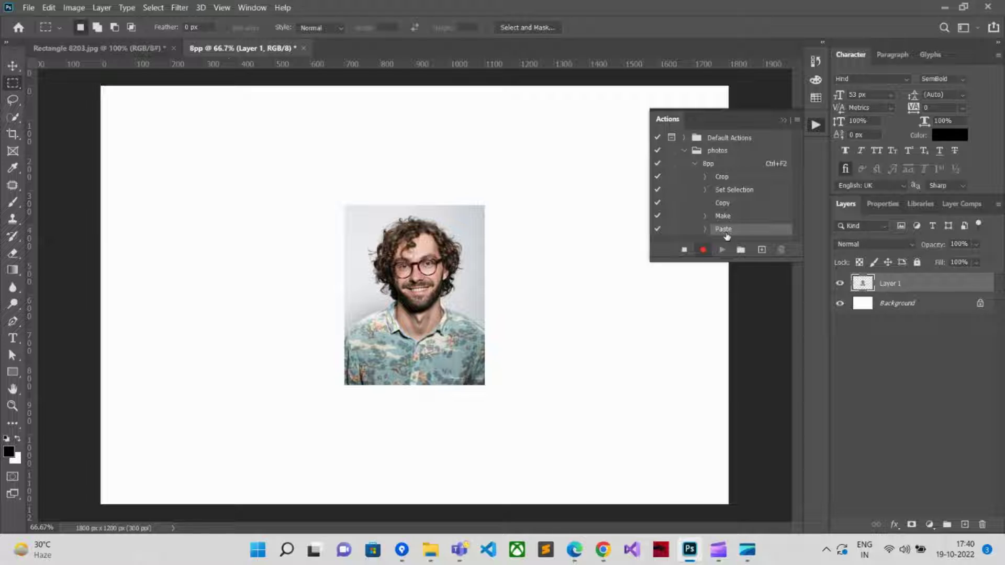
pyautogui.click(12, 65)
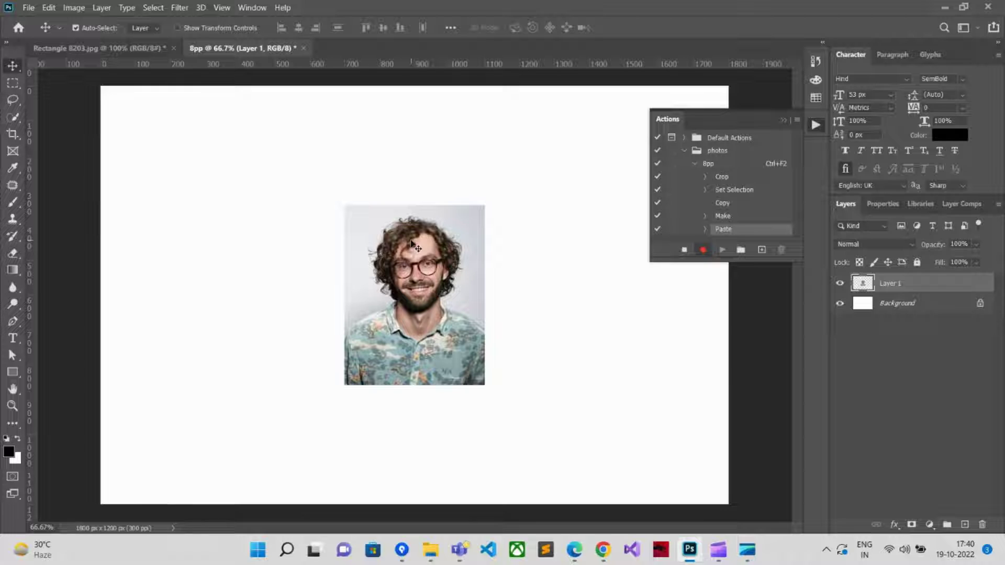
pyautogui.moveTo(407, 238); pyautogui.dragTo(475, 196)
pyautogui.moveTo(489, 235); pyautogui.dragTo(637, 217)
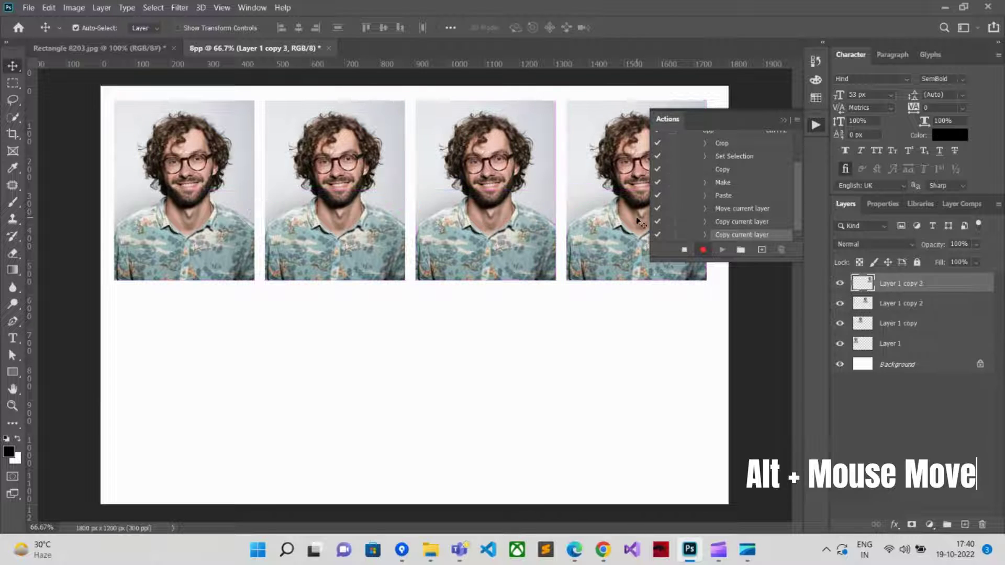
# Merge the four photo layers into one and duplicate the merged row directly below the first
pyautogui.keyDown('shift'); pyautogui.click(915, 346); pyautogui.keyUp('shift')
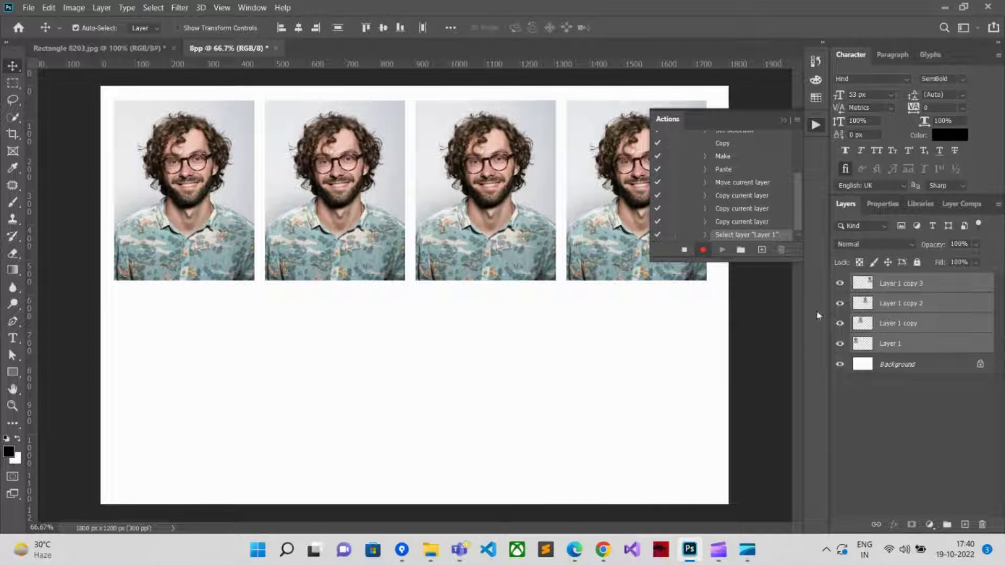
pyautogui.rightClick(901, 292)
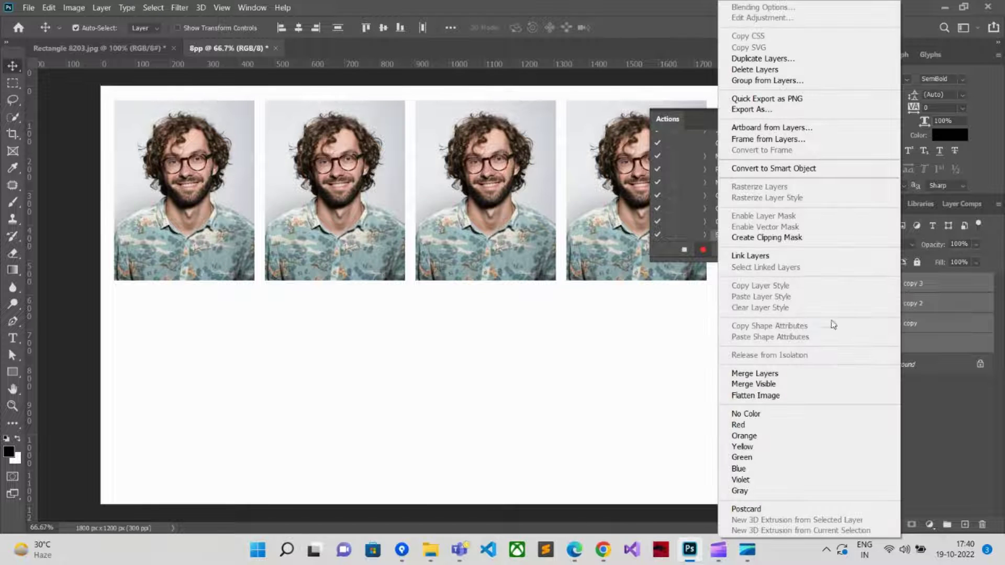
pyautogui.click(783, 375)
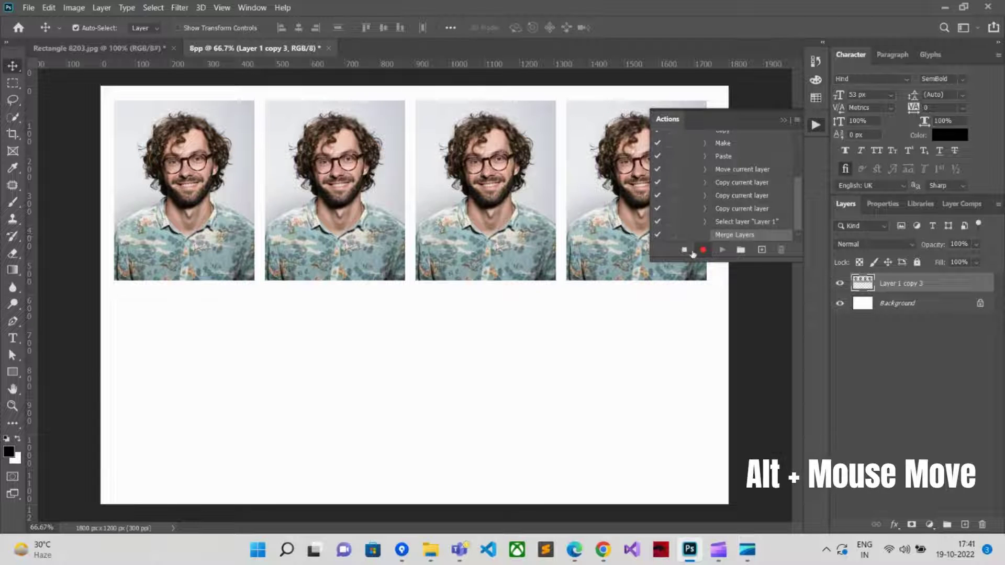
pyautogui.moveTo(463, 216); pyautogui.dragTo(467, 417)
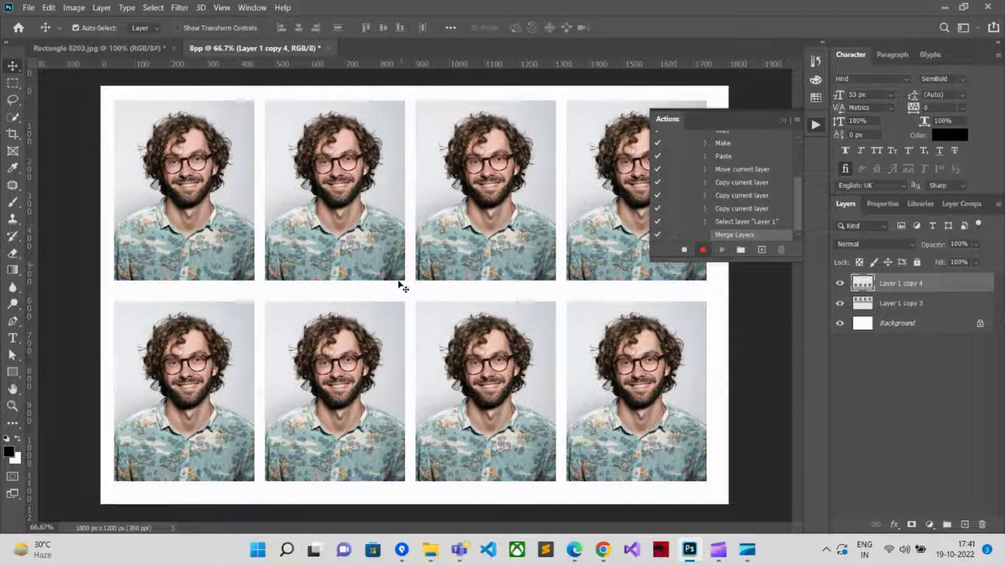
# Merge the two photo-row layers into a single layer above the background
pyautogui.keyDown('shift'); pyautogui.click(902, 309); pyautogui.keyUp('shift')
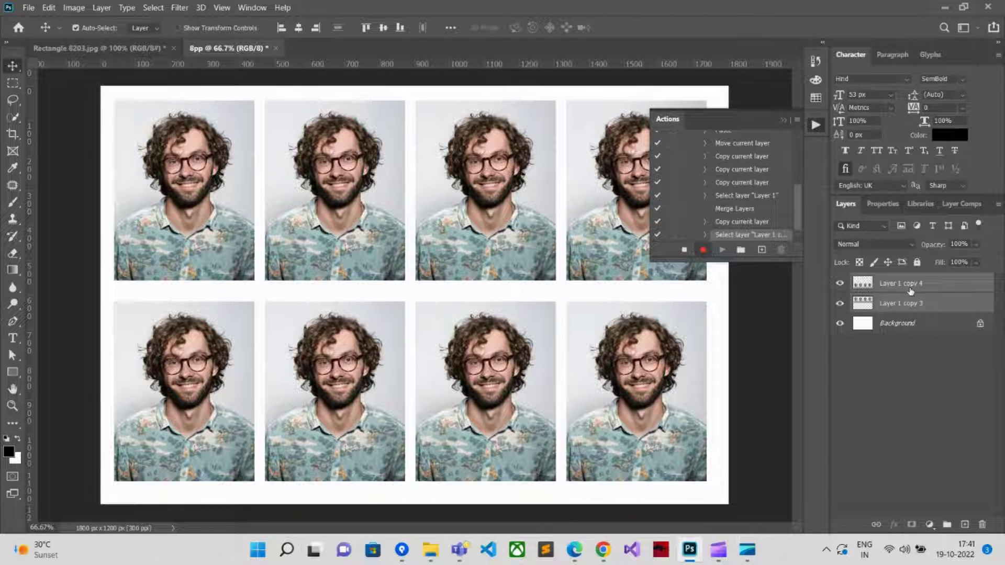
pyautogui.rightClick(902, 308)
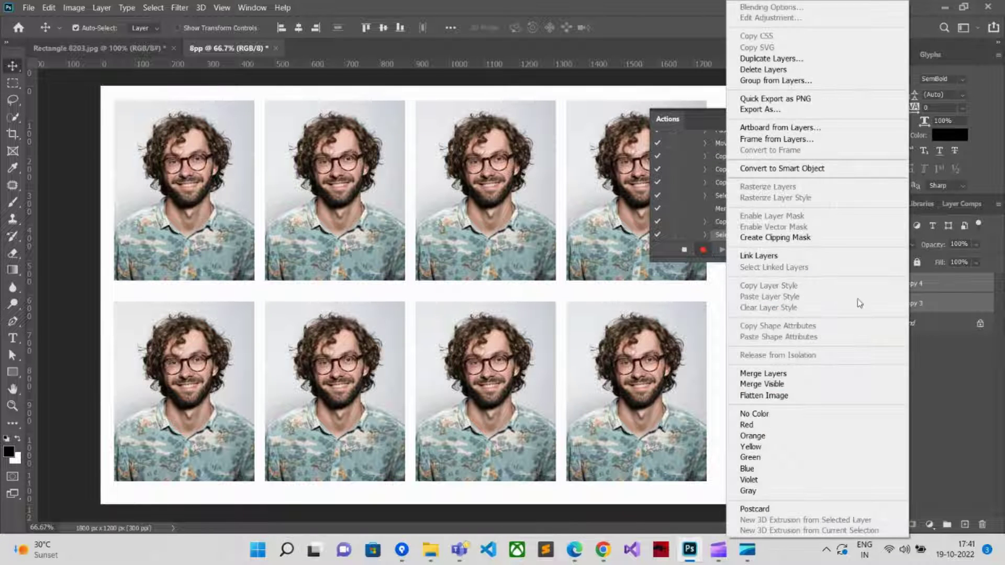
pyautogui.click(790, 375)
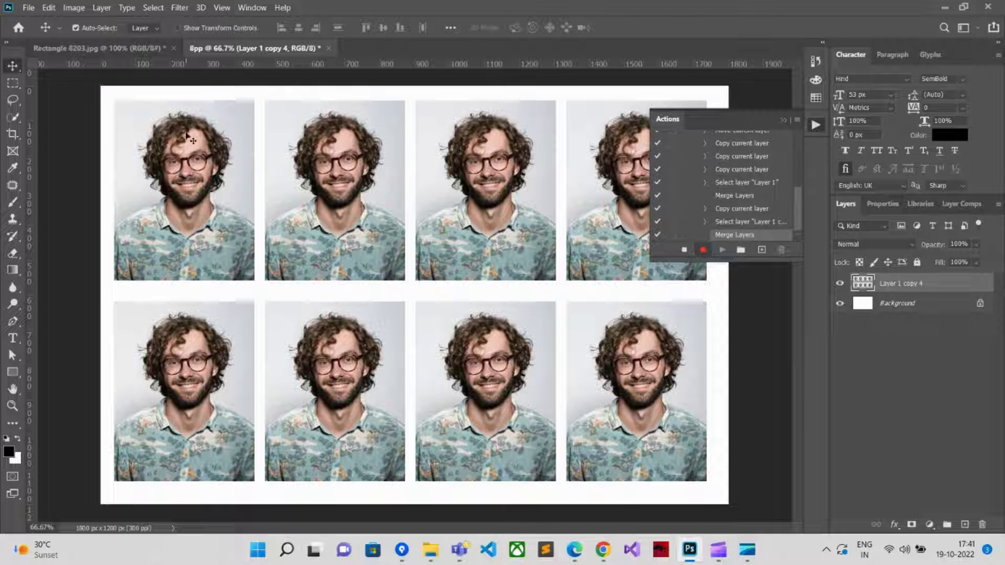
# Apply a 1 px black stroke on the inside of the merged photo layer's edges
pyautogui.click(49, 8)
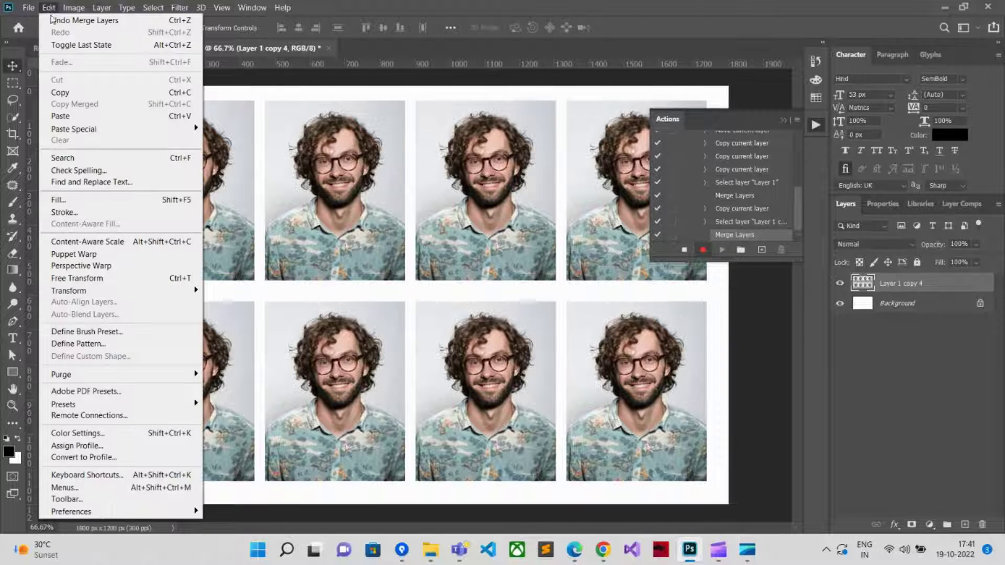
pyautogui.click(188, 213)
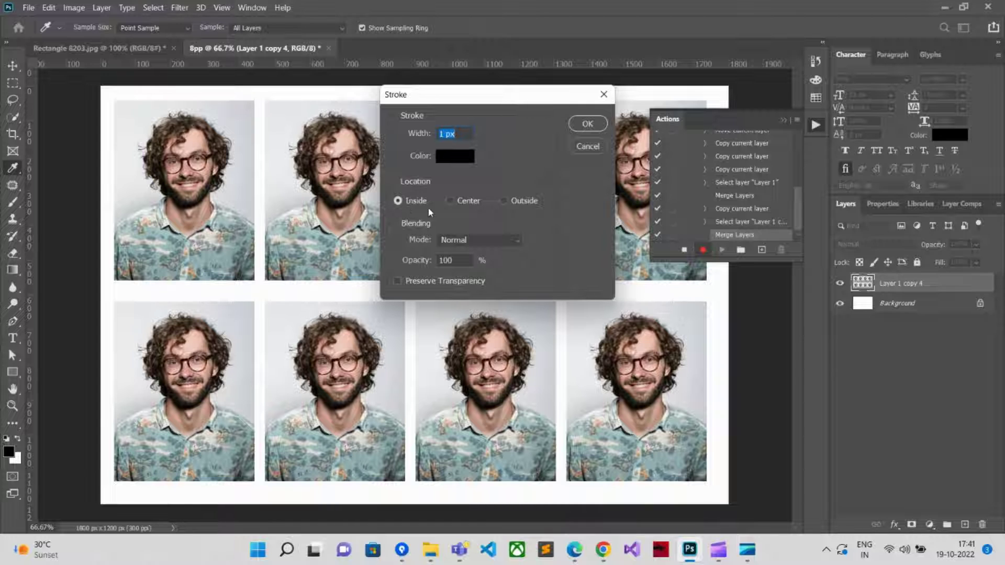
pyautogui.click(451, 157)
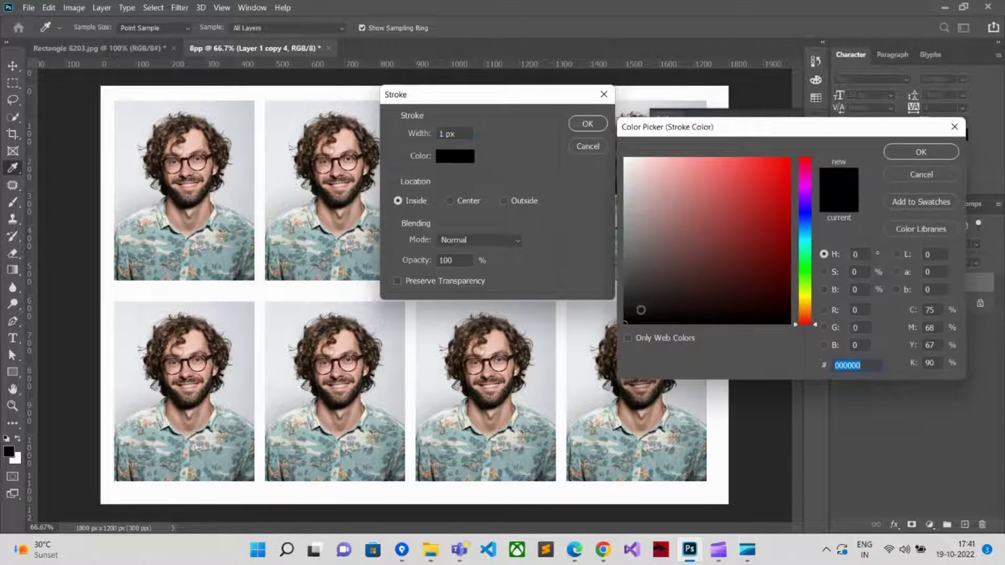
pyautogui.click(921, 152)
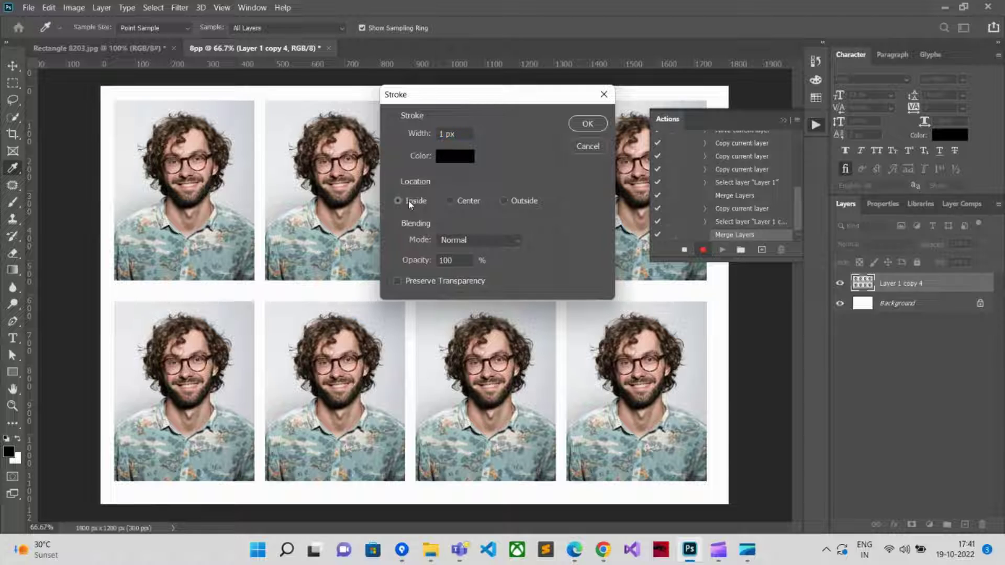
pyautogui.click(409, 203)
pyautogui.click(586, 124)
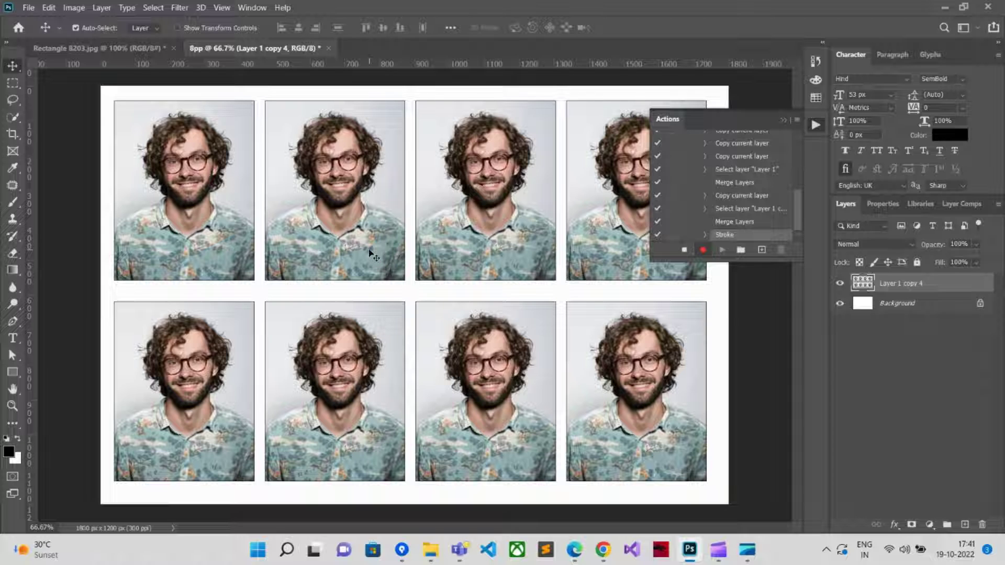
# Save the sheet as 8pp.jpg in the Downloads folder in JPEG format at maximum quality 12
pyautogui.click(24, 9)
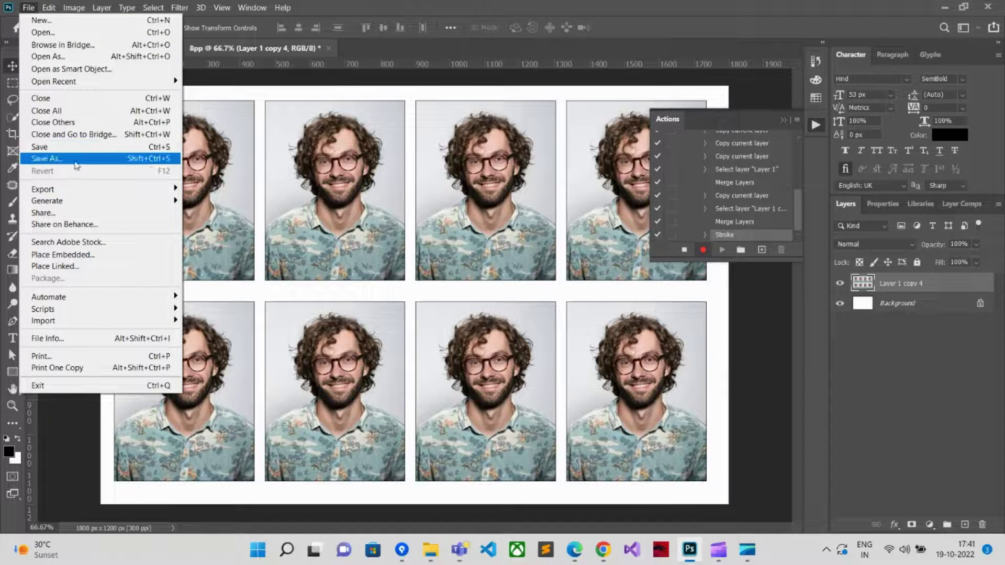
pyautogui.click(71, 158)
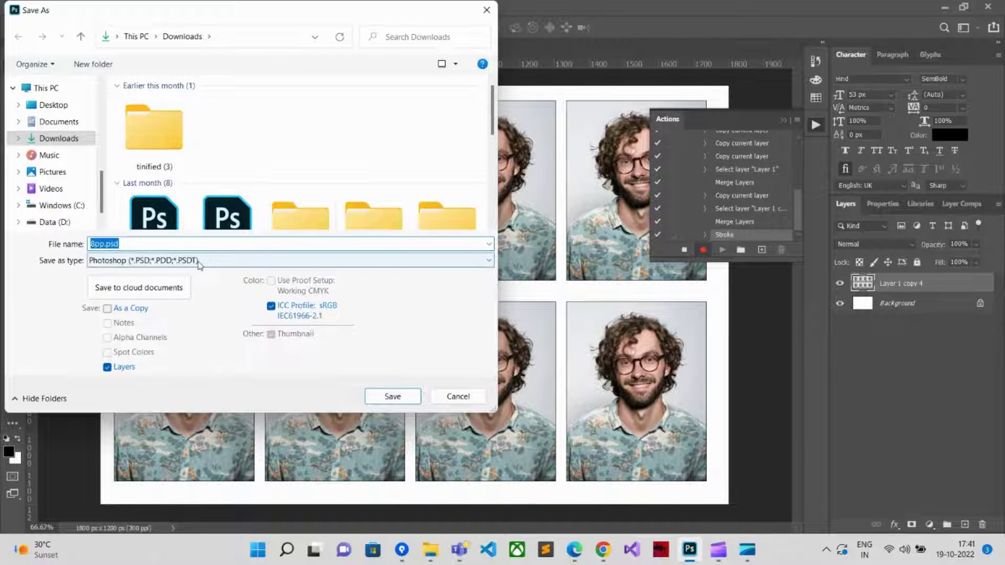
pyautogui.click(199, 260)
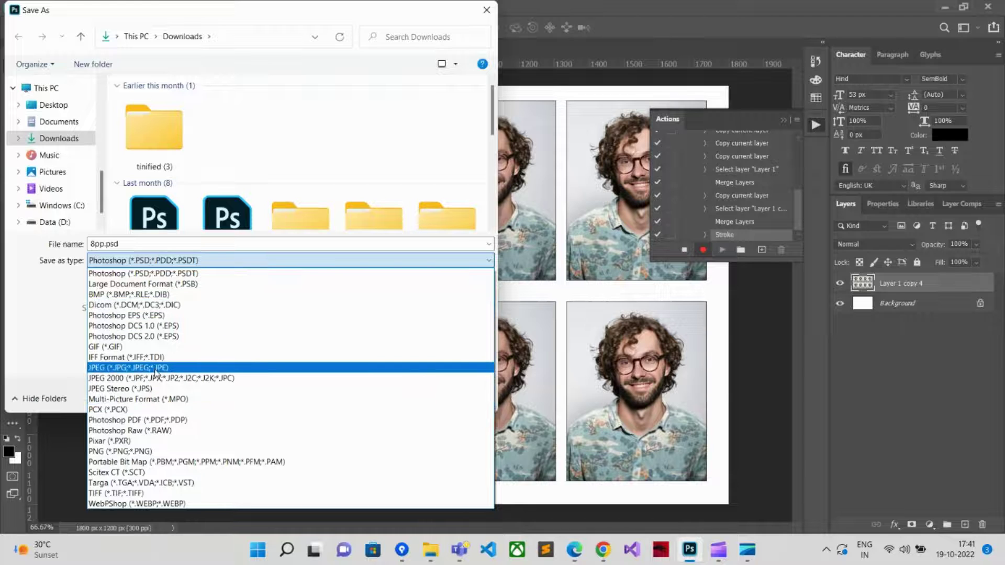
pyautogui.click(142, 368)
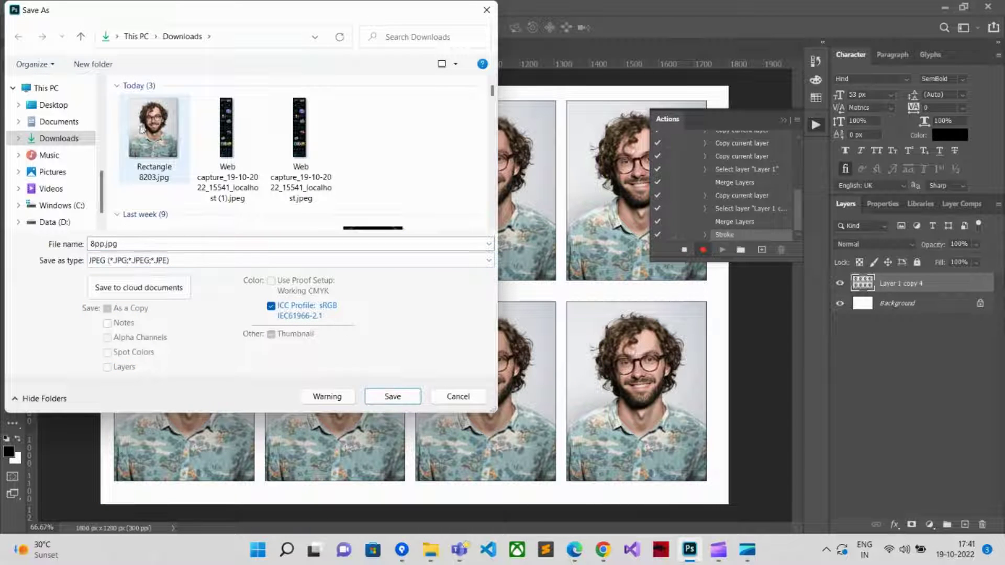
pyautogui.click(387, 397)
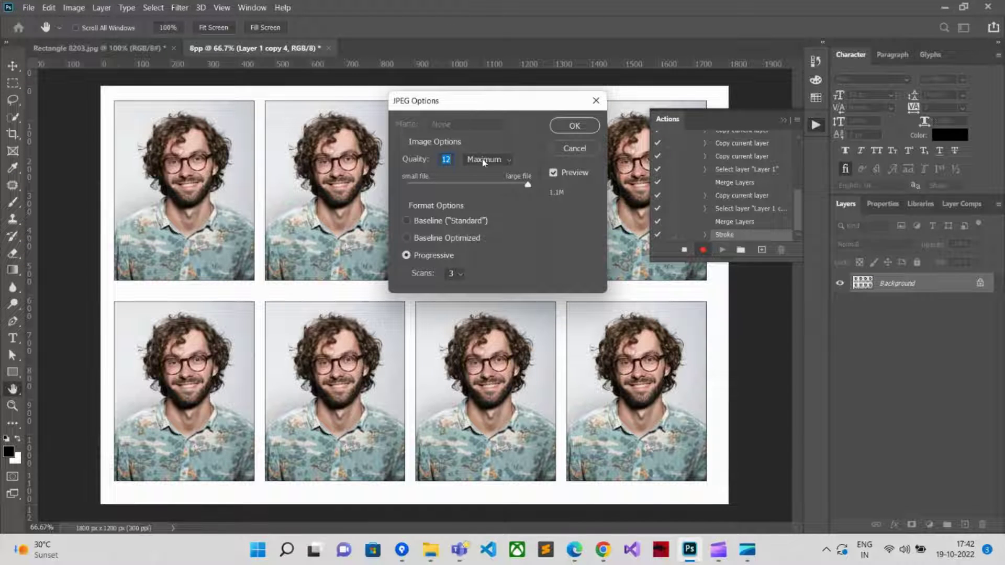
pyautogui.click(564, 126)
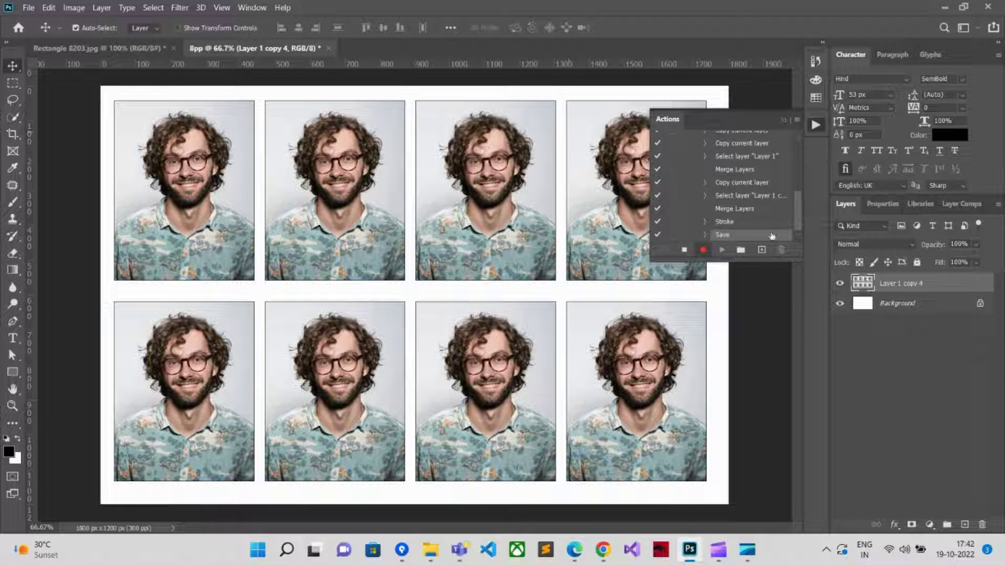
# Stop recording the action, collapse its list of recorded commands and select the 8pp action
pyautogui.click(680, 251)
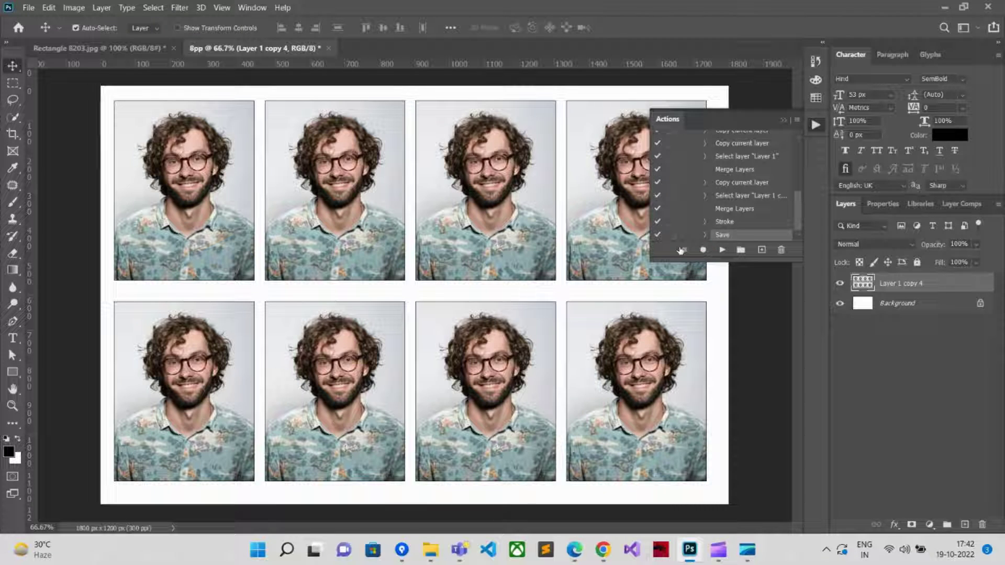
pyautogui.scroll(10, 710, 209)
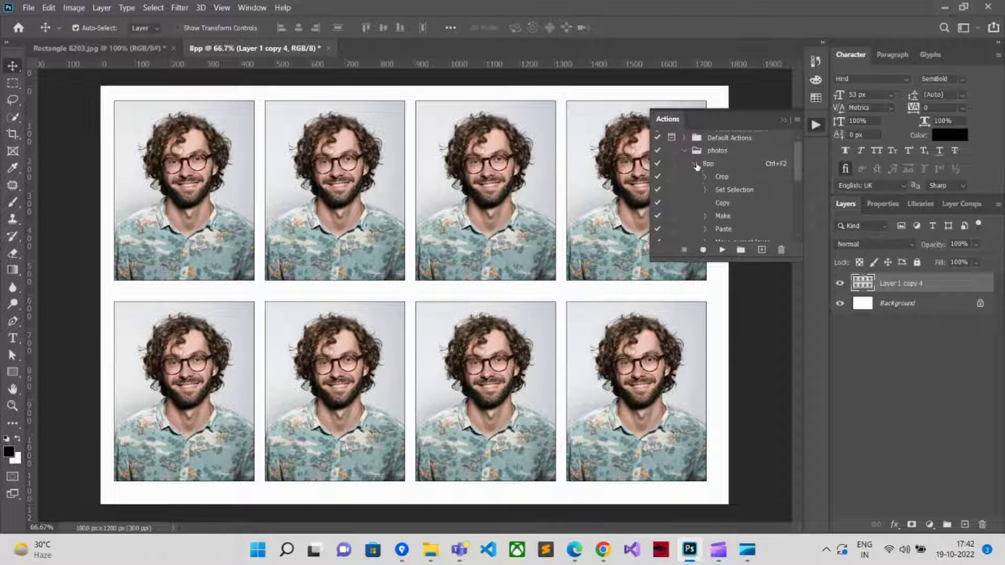
pyautogui.click(696, 165)
pyautogui.click(740, 165)
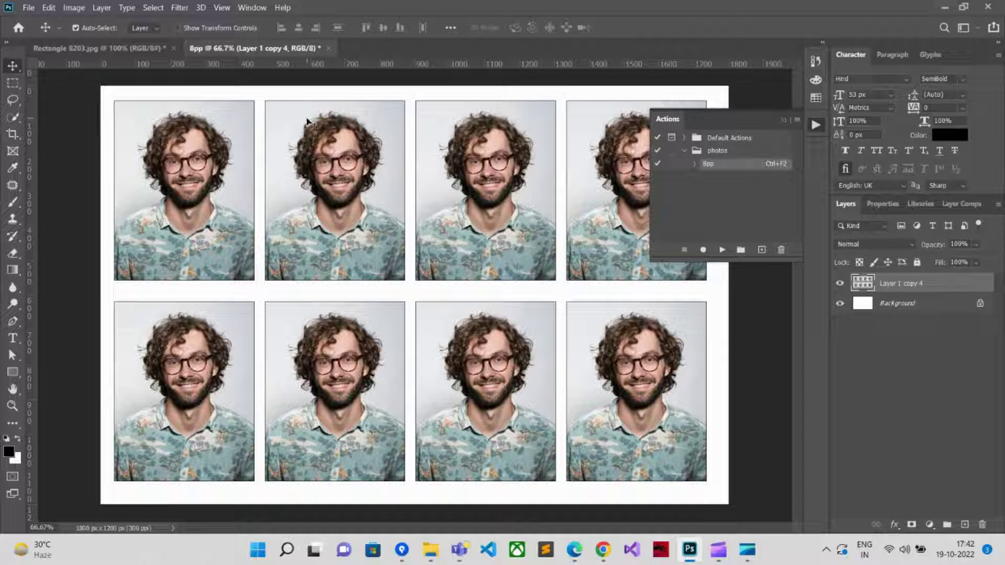
# Close the 8pp sheet and Rectangle 8203.jpg without saving changes
pyautogui.click(329, 48)
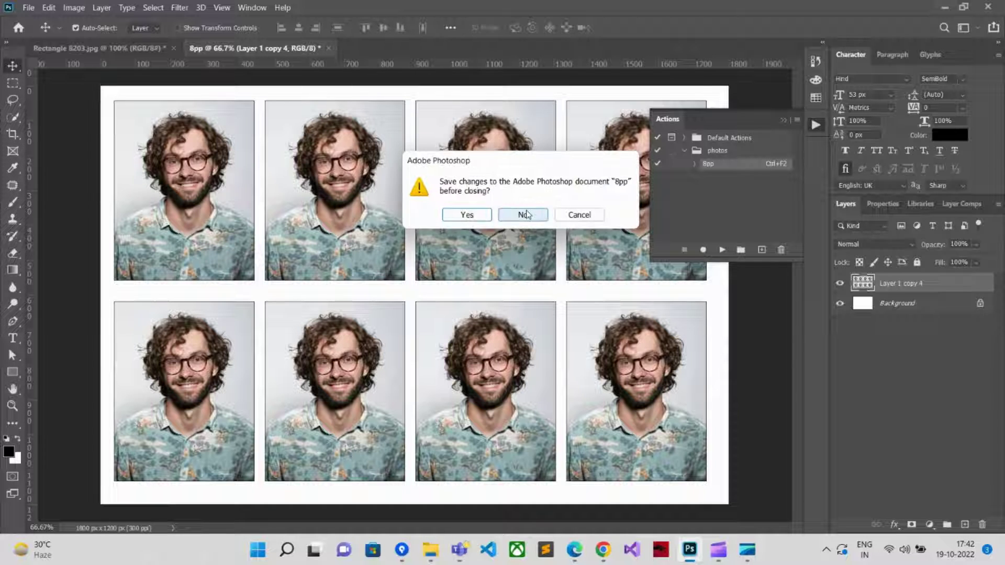
pyautogui.click(525, 214)
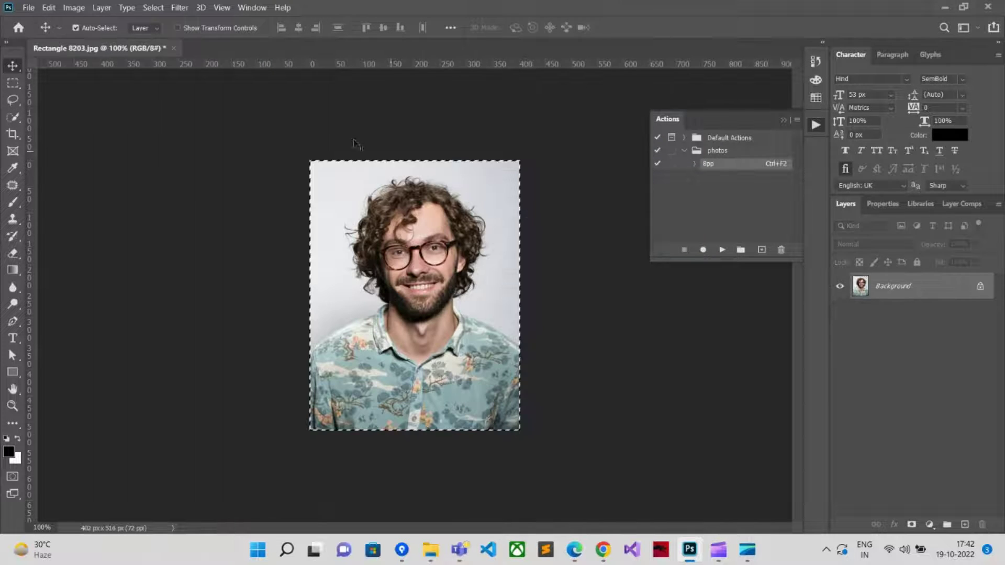
pyautogui.click(173, 48)
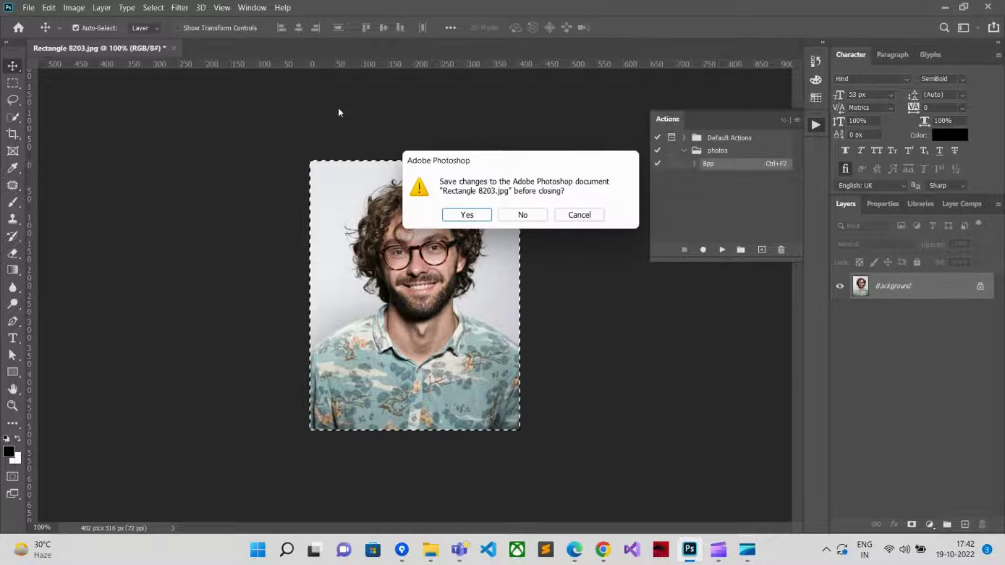
pyautogui.click(521, 215)
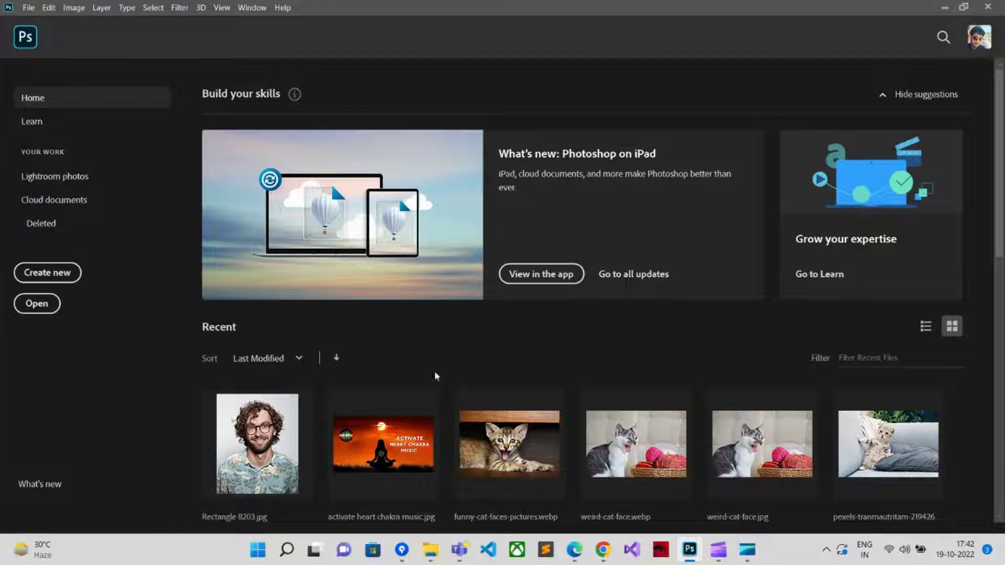
# Switch to File Explorer and view the exported 8pp.jpg from Downloads, then close the viewer
pyautogui.click(430, 549)
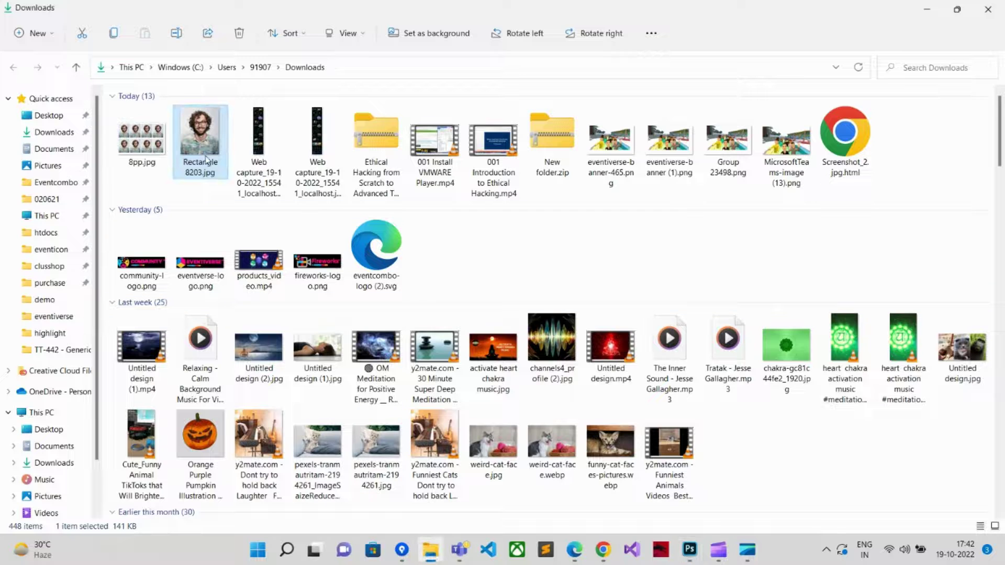
pyautogui.click(258, 142)
pyautogui.click(135, 142)
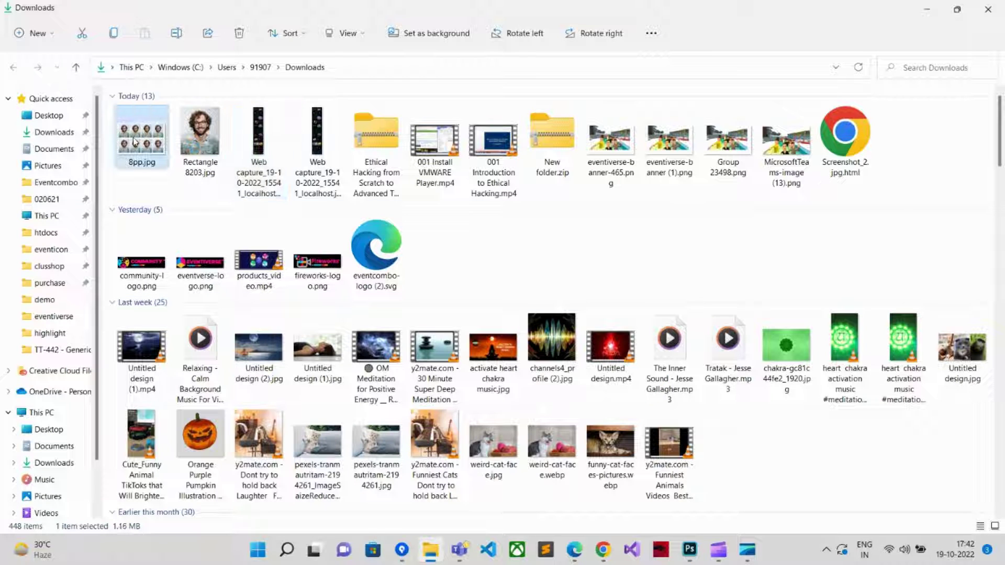
pyautogui.doubleClick(145, 153)
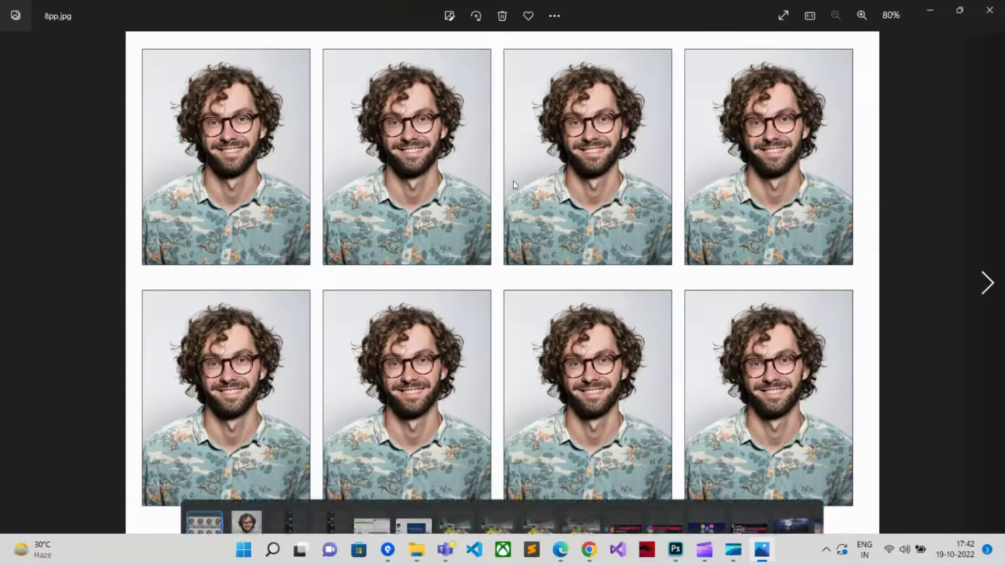
pyautogui.click(989, 10)
# Open Rectangle 8203.jpg from Downloads in Photoshop and play the 8pp action on it
pyautogui.click(220, 170)
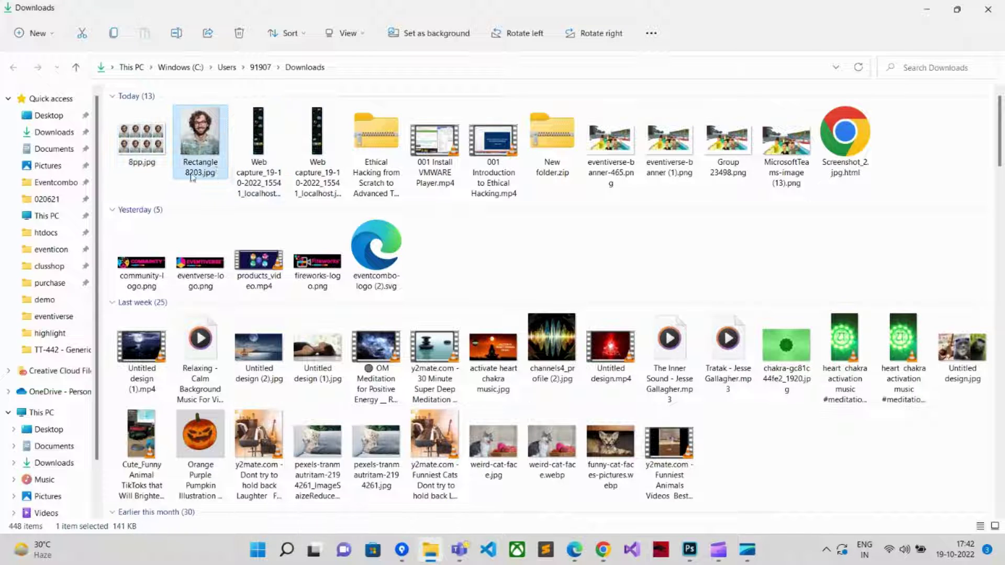
pyautogui.moveTo(209, 157); pyautogui.dragTo(430, 346)
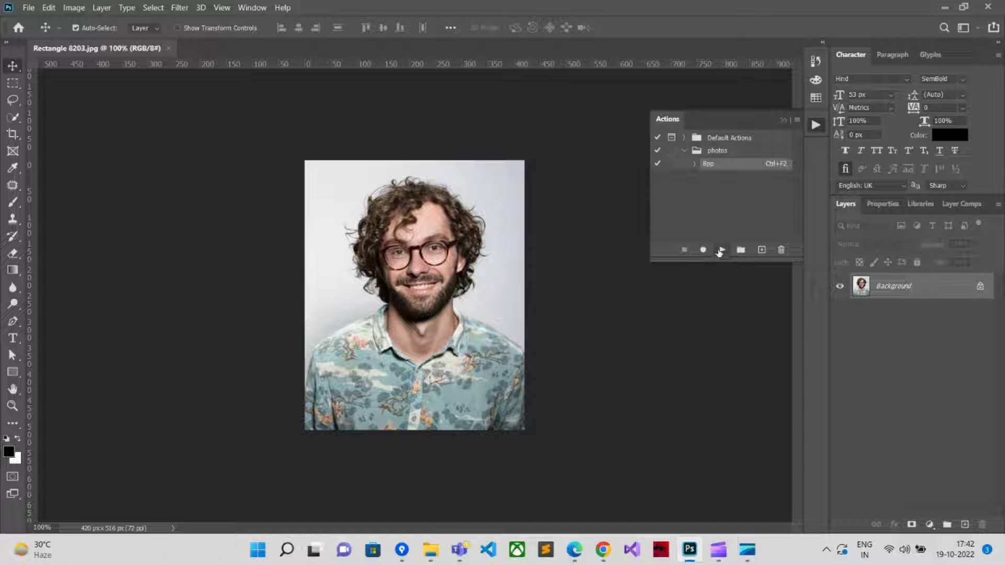
pyautogui.click(720, 251)
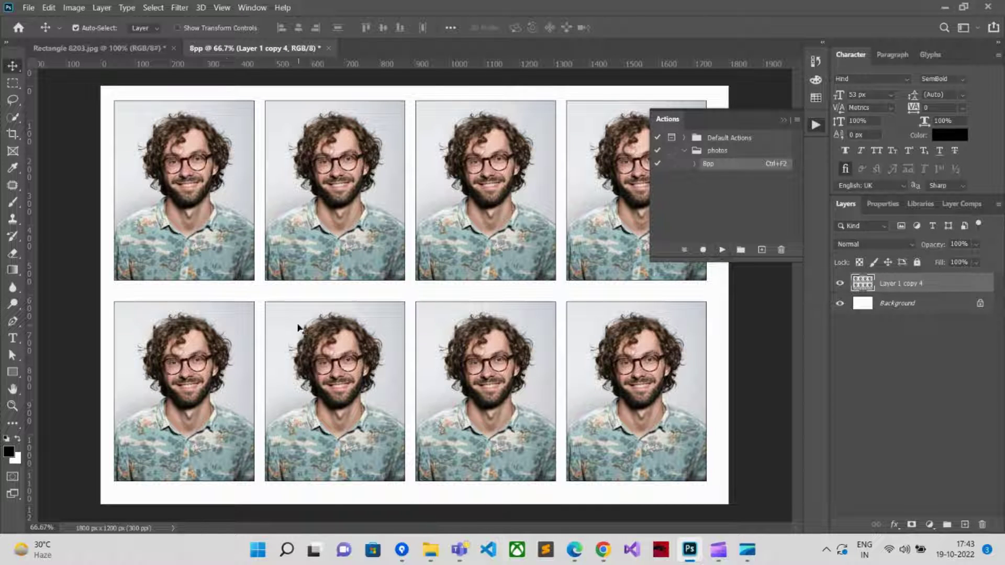
# Switch to File Explorer and view 8pp copy.jpg from Downloads, then close the viewer
pyautogui.click(430, 550)
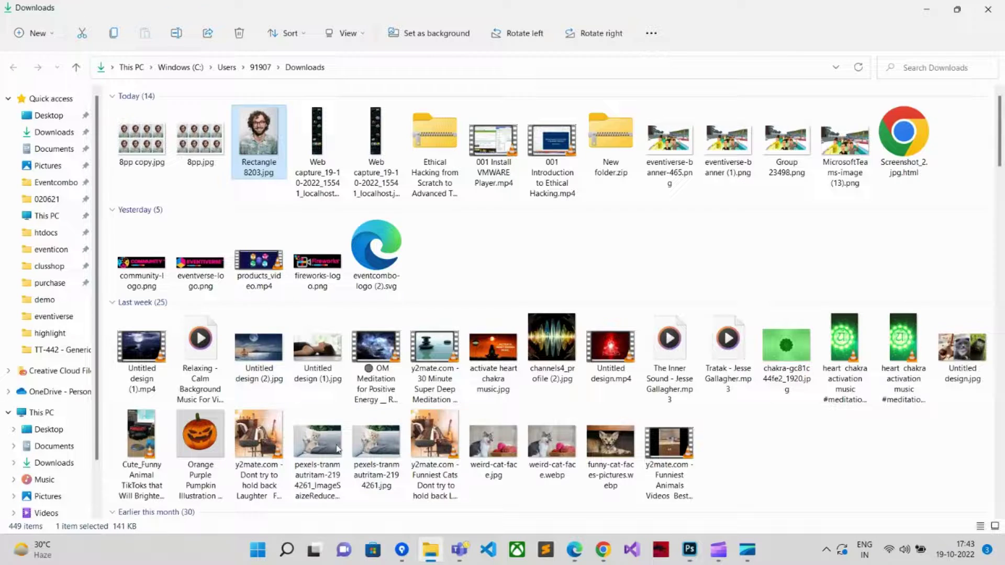
pyautogui.click(144, 154)
pyautogui.doubleClick(145, 154)
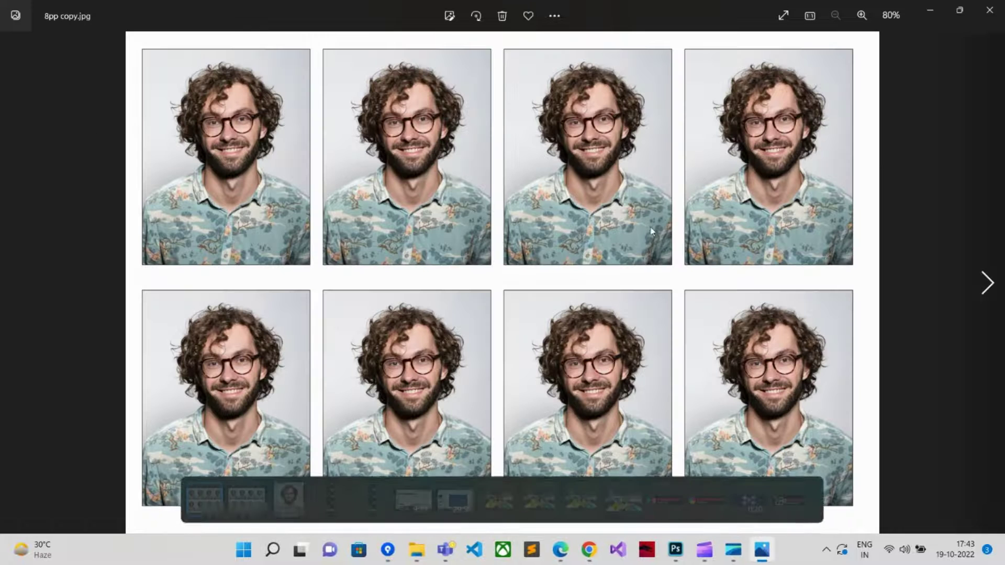
pyautogui.click(999, 20)
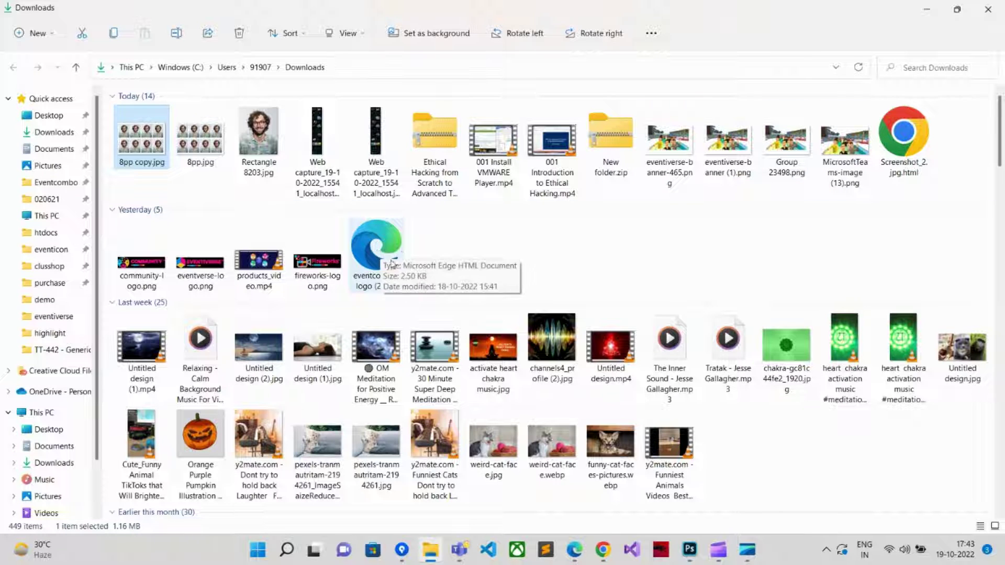
# Open funny-cat-faces-pictures.webp from Downloads in Photoshop and play the 8pp action on it
pyautogui.click(556, 454)
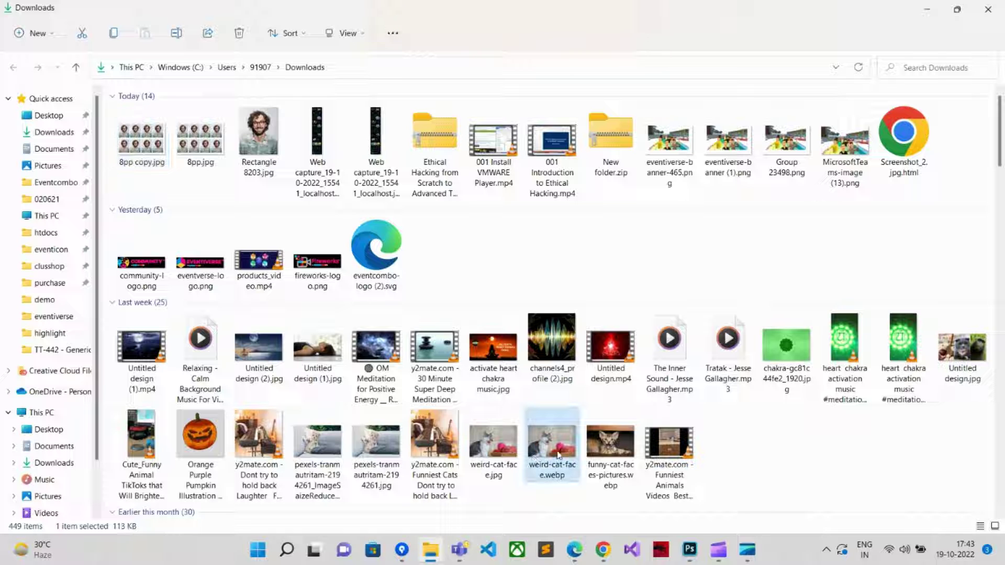
pyautogui.moveTo(608, 451); pyautogui.dragTo(395, 49)
pyautogui.hotkey('alt', 'Tab')
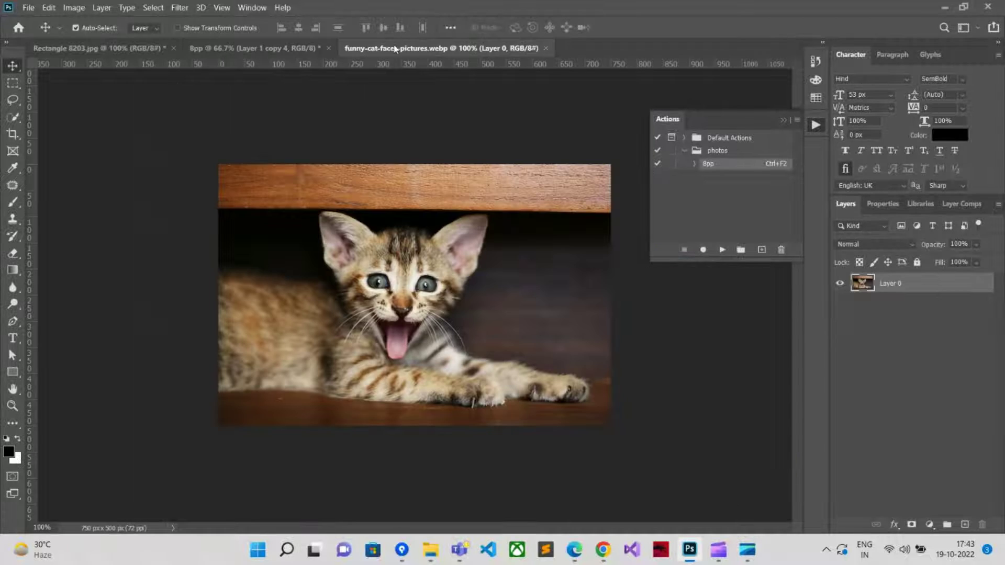
pyautogui.click(720, 250)
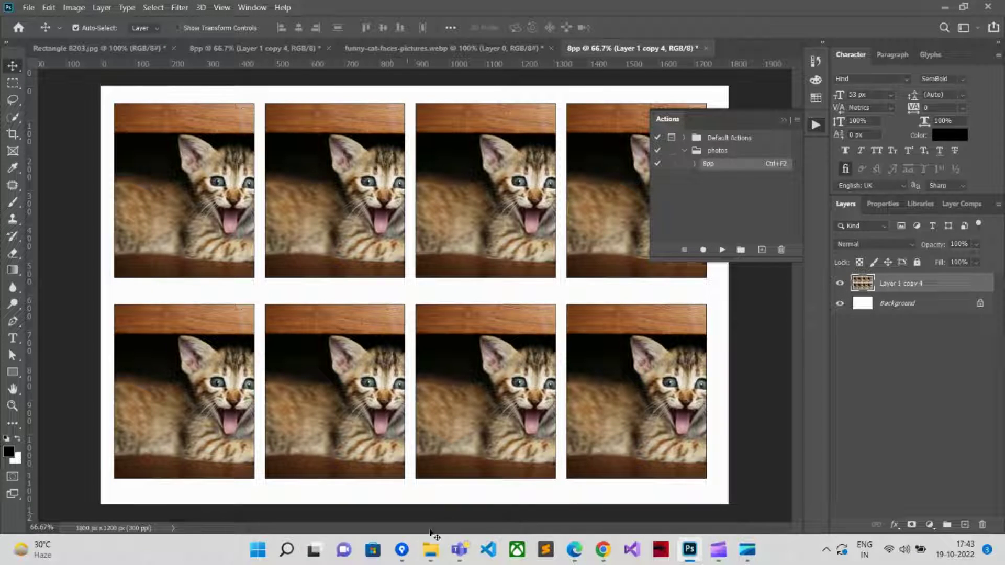
pyautogui.click(356, 460)
pyautogui.press('Home')
pyautogui.press('Return')
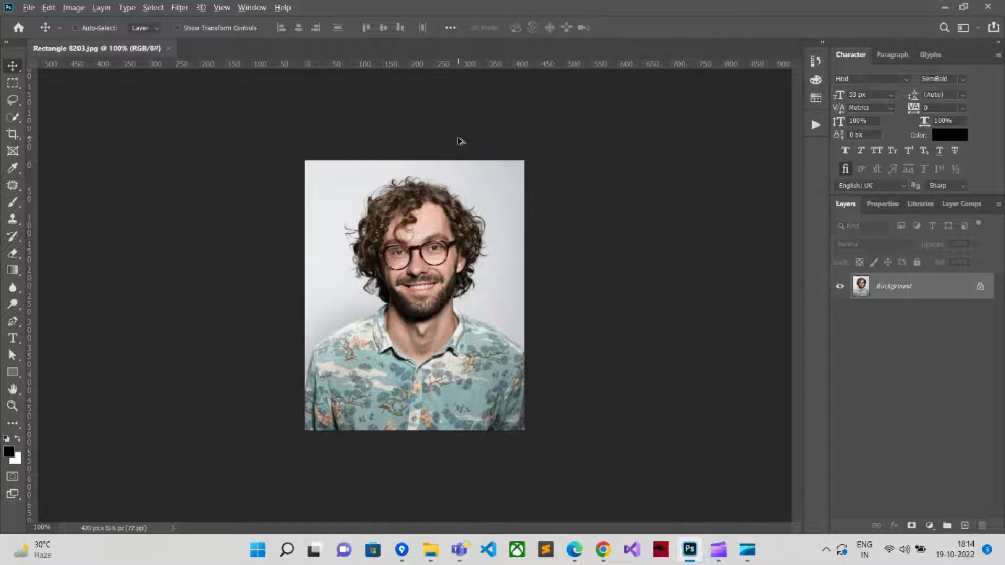
# Resize Rectangle 8203.jpg to a height of 520 pixels, keeping its proportions
pyautogui.hotkey('ctrl', 'alt', 'i')
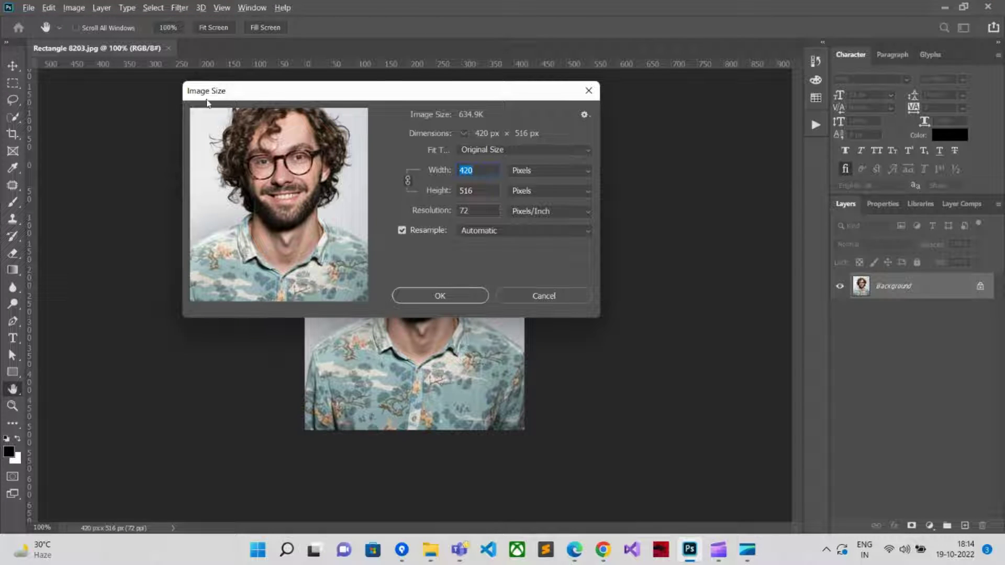
pyautogui.click(521, 291)
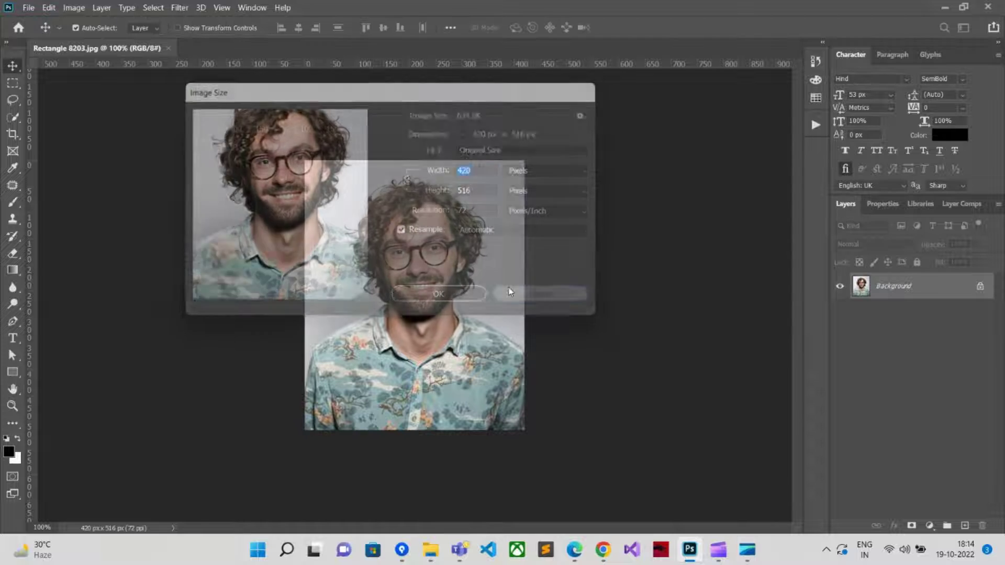
pyautogui.click(74, 8)
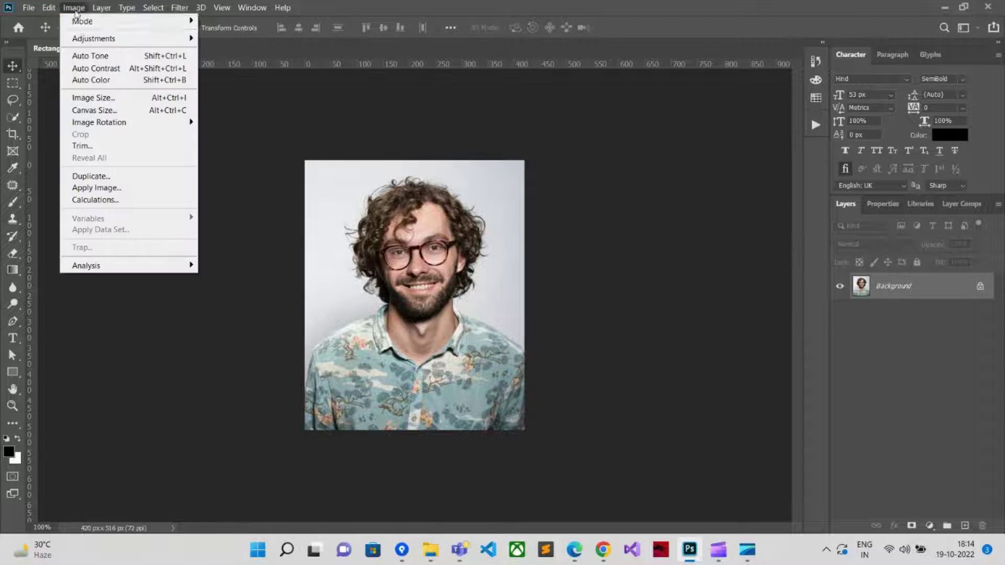
pyautogui.click(124, 101)
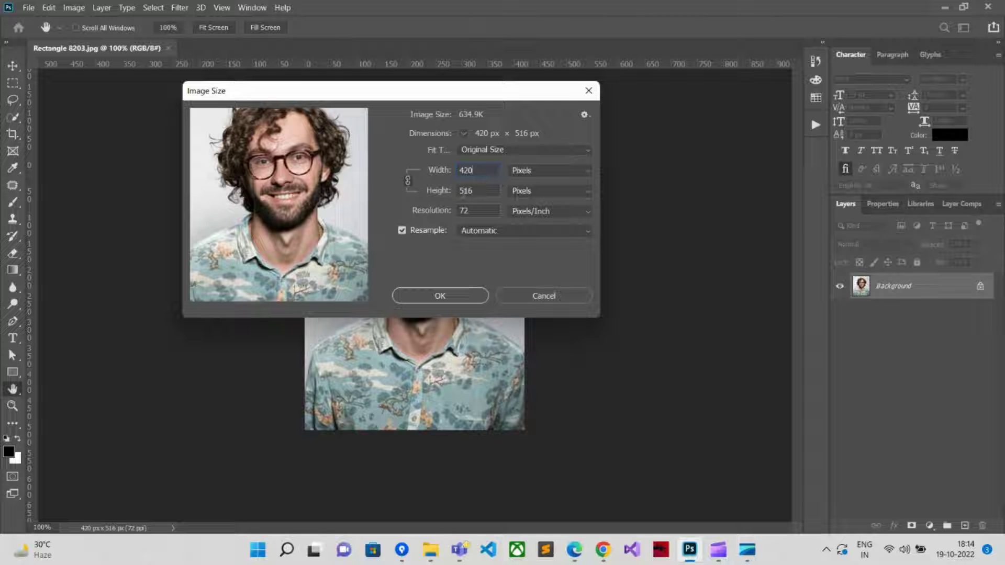
pyautogui.doubleClick(464, 191)
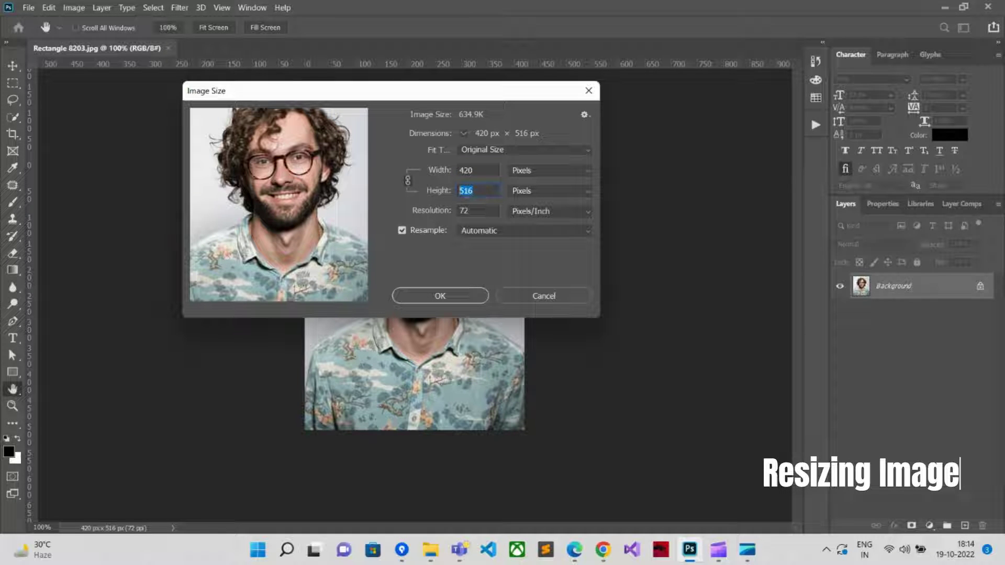
pyautogui.write('520')
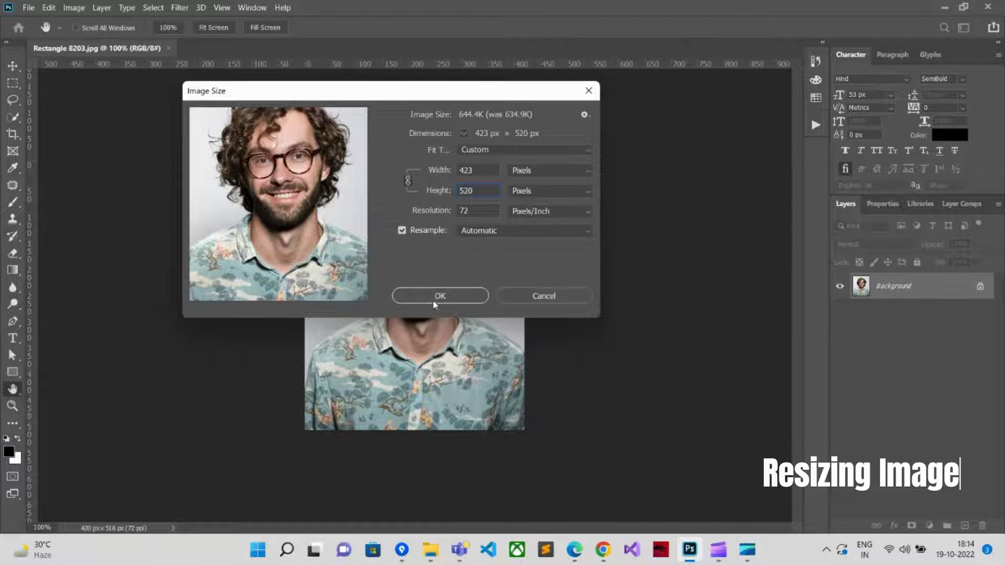
pyautogui.click(435, 298)
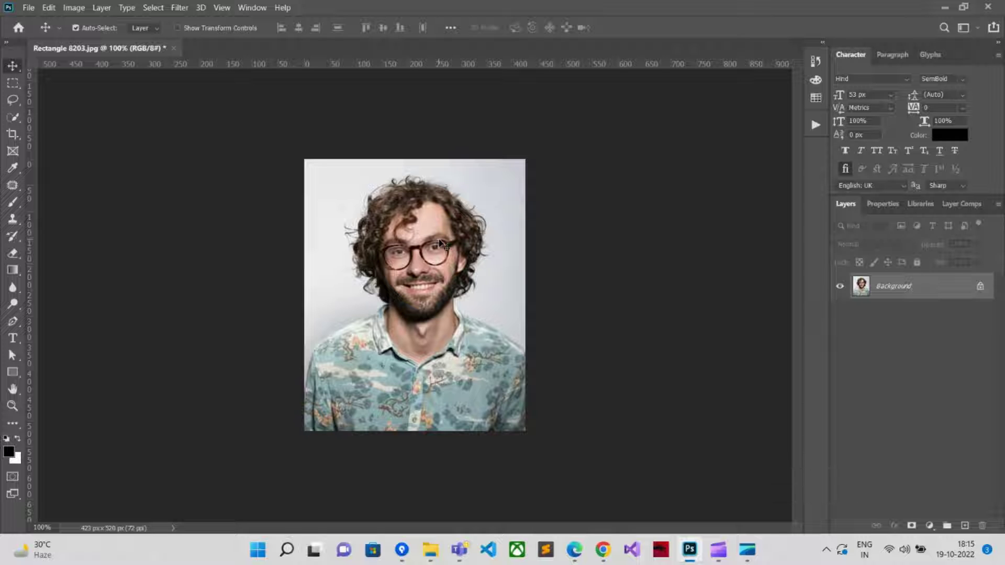
# Open the Unsplash portrait of the man in glasses and a dark T-shirt from the Downloads folder in Photoshop
pyautogui.click(431, 549)
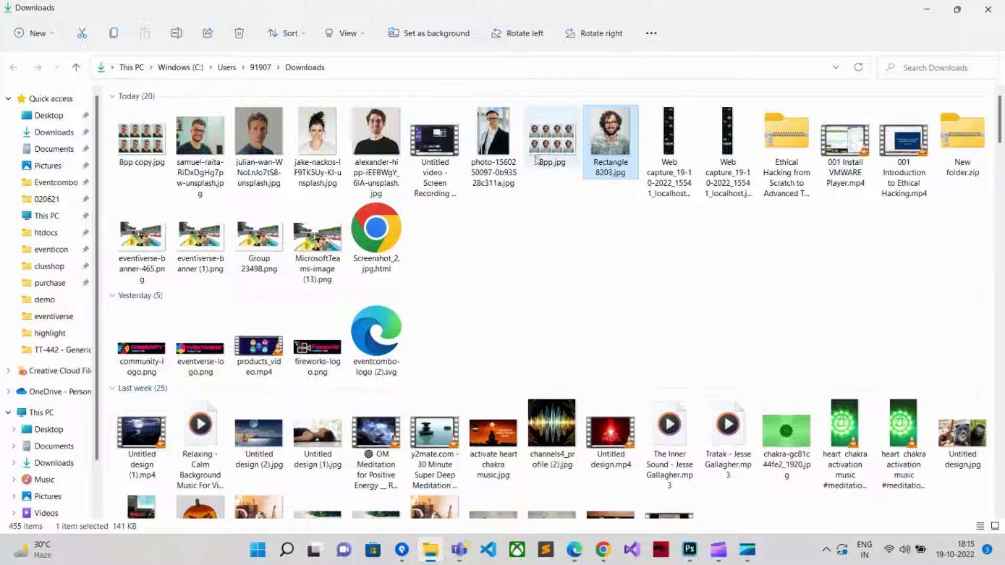
pyautogui.click(198, 153)
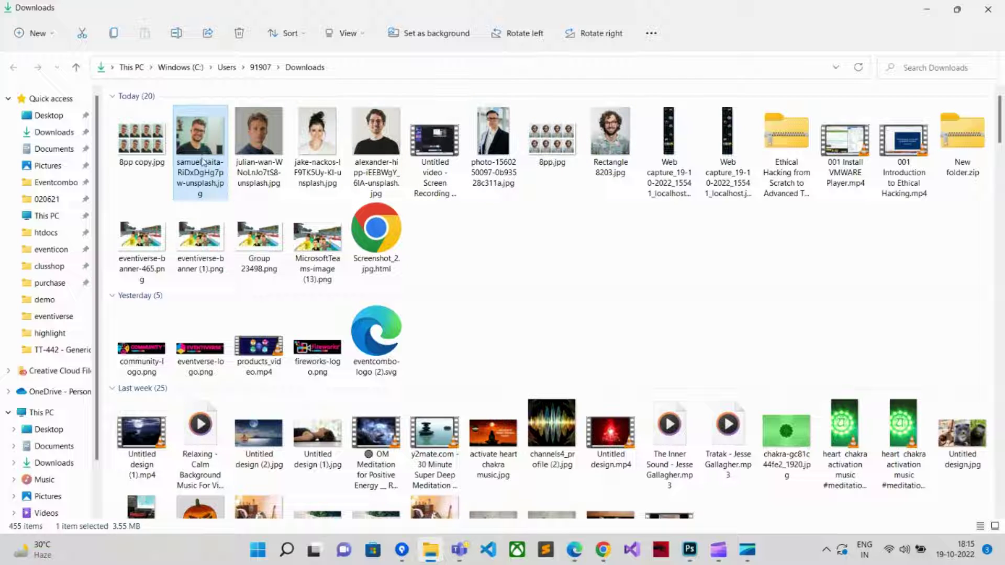
pyautogui.hotkey('alt', 'Tab')
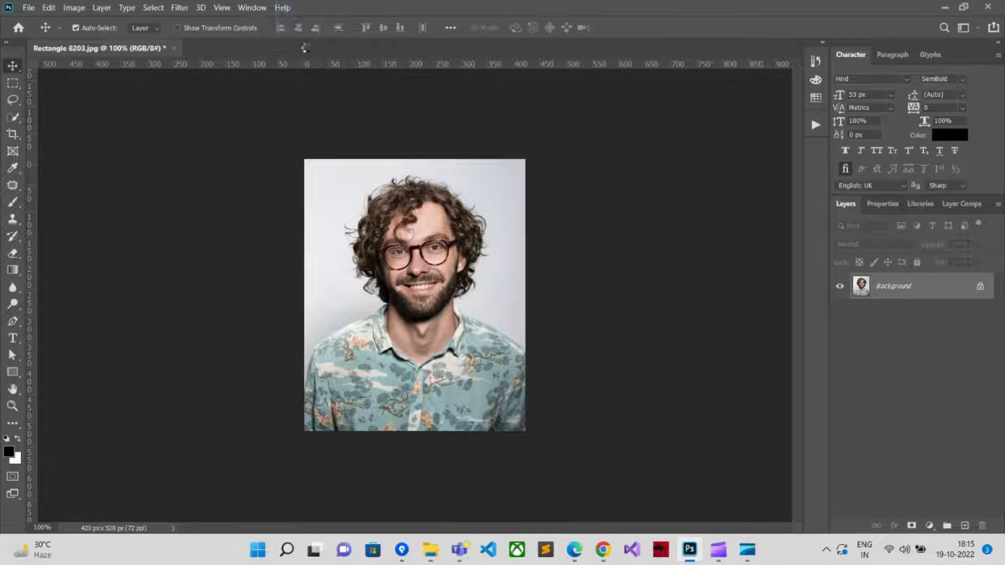
pyautogui.moveTo(305, 48); pyautogui.dragTo(306, 50)
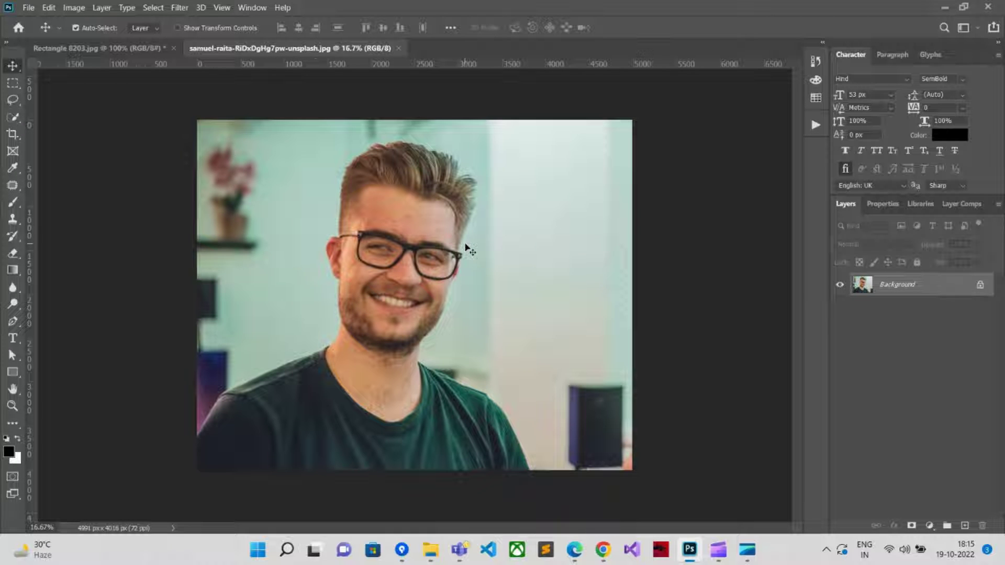
# Resize the portrait of the man in the dark T-shirt to a height of 520 pixels, keeping its proportions
pyautogui.hotkey('ctrl', 'alt', 'i')
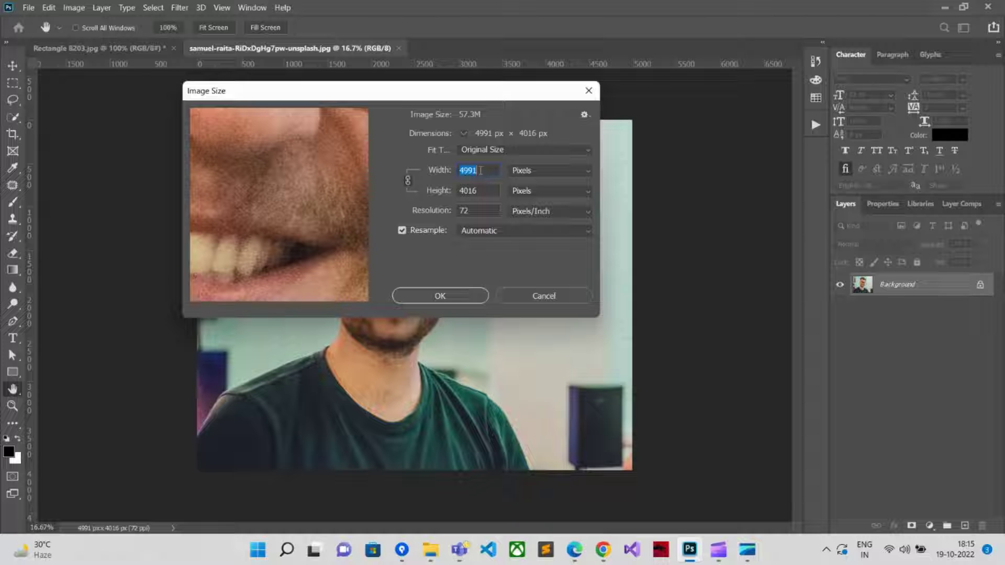
pyautogui.doubleClick(484, 189)
pyautogui.write('520')
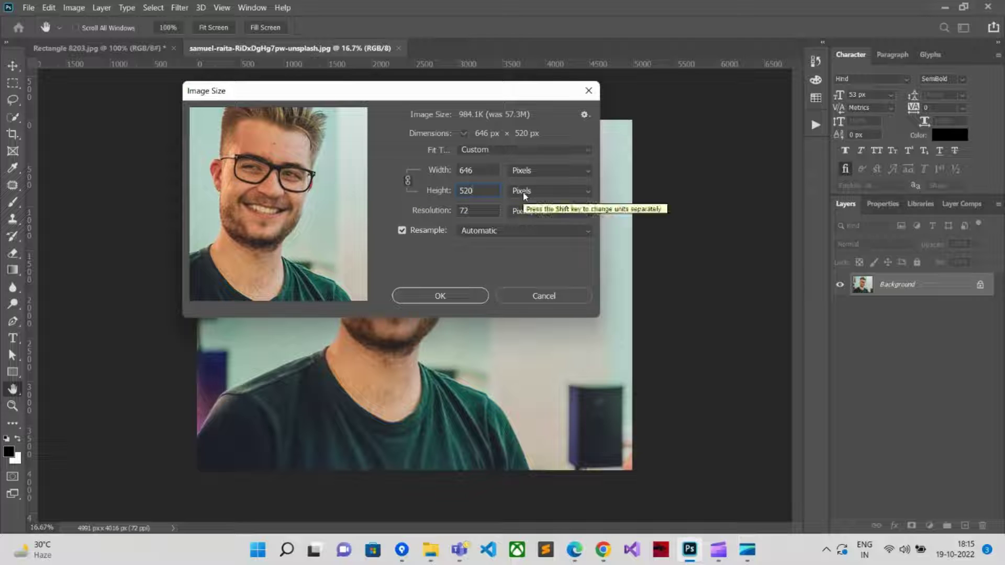
pyautogui.press('Return')
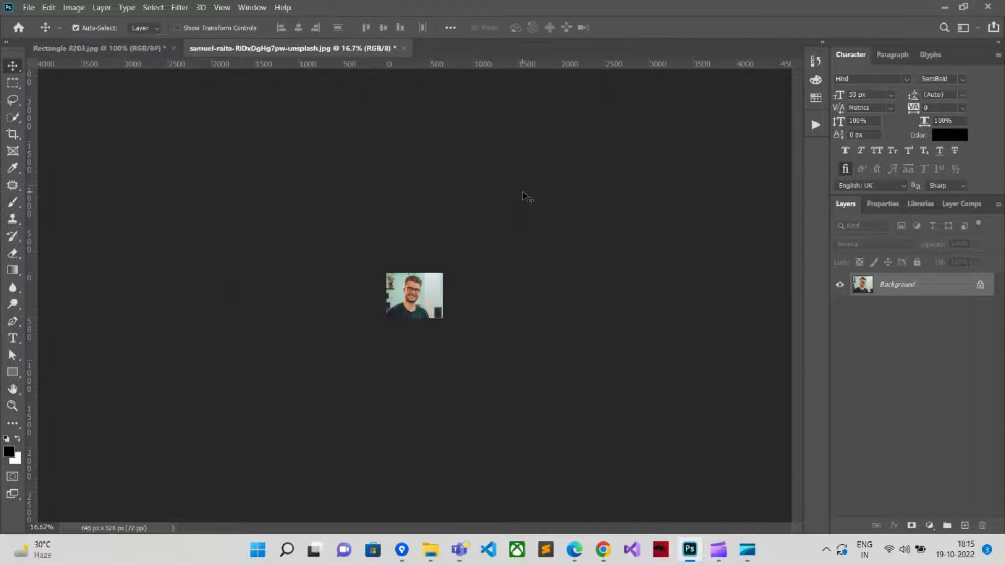
pyautogui.hotkey('ctrl', '1')
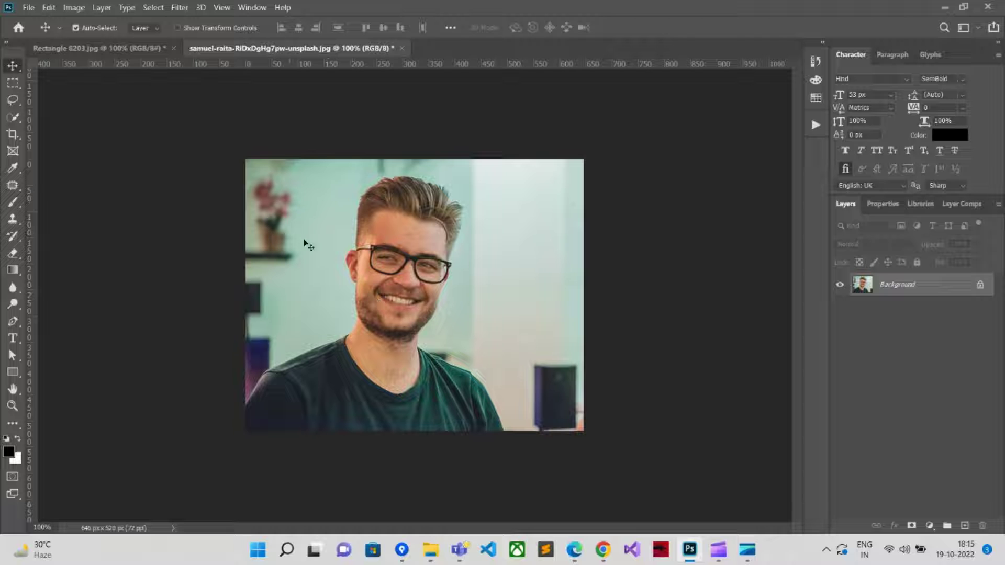
# Open the Unsplash portrait of the woman in the white top from the Downloads folder in Photoshop
pyautogui.hotkey('alt', 'Tab')
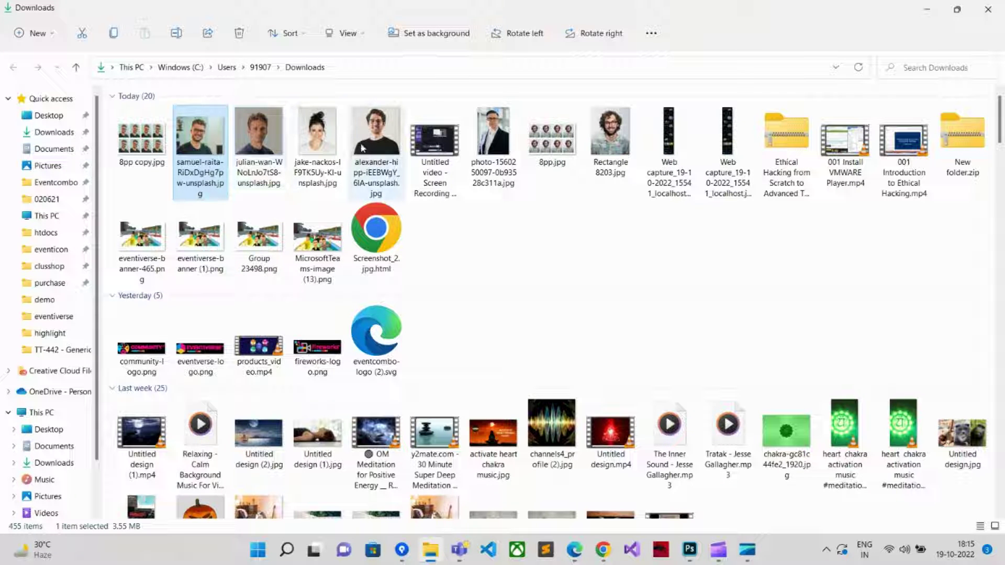
pyautogui.click(373, 157)
pyautogui.click(317, 151)
pyautogui.moveTo(331, 157); pyautogui.dragTo(441, 50)
pyautogui.hotkey('alt', 'Tab')
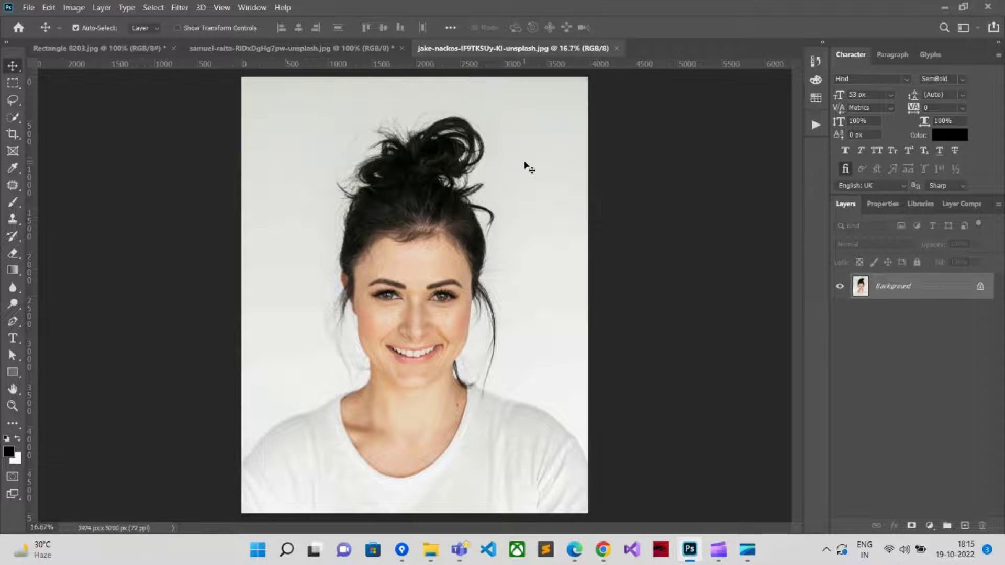
# Resize the woman's portrait to a height of 520 pixels, keeping its proportions
pyautogui.hotkey('ctrl', 'alt', 'c')
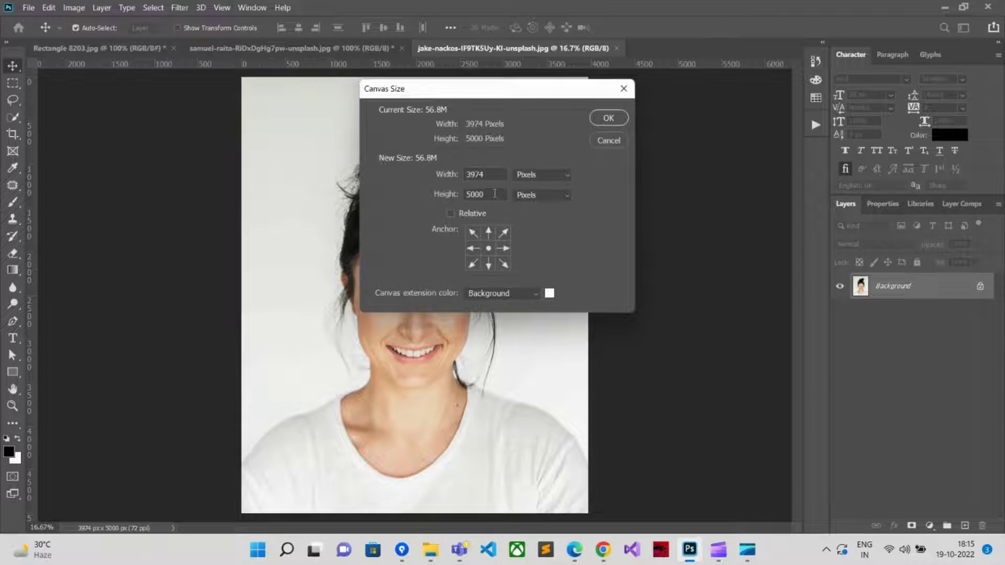
pyautogui.press('Escape')
pyautogui.hotkey('ctrl', 'alt', 'i')
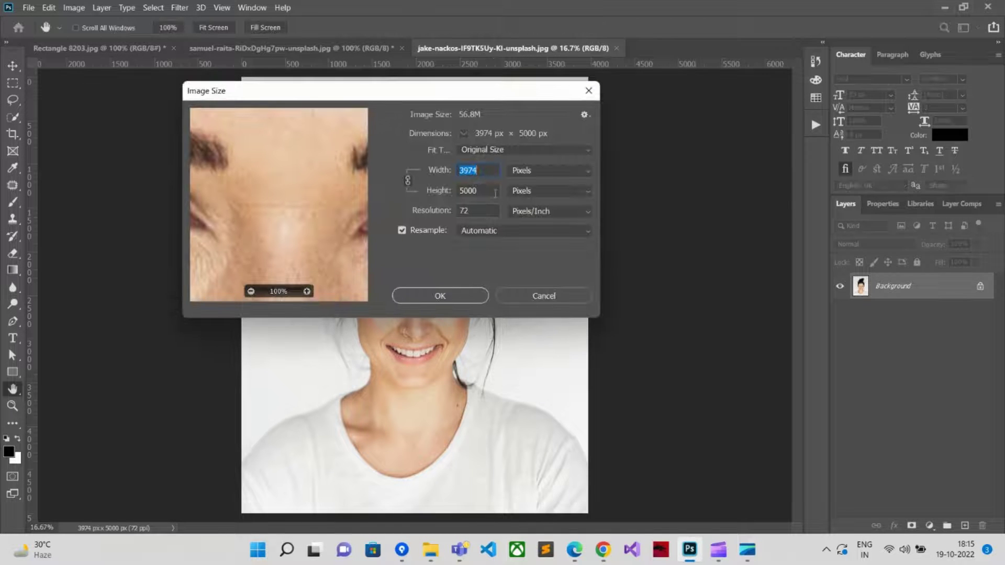
pyautogui.write('413')
pyautogui.press('Tab')
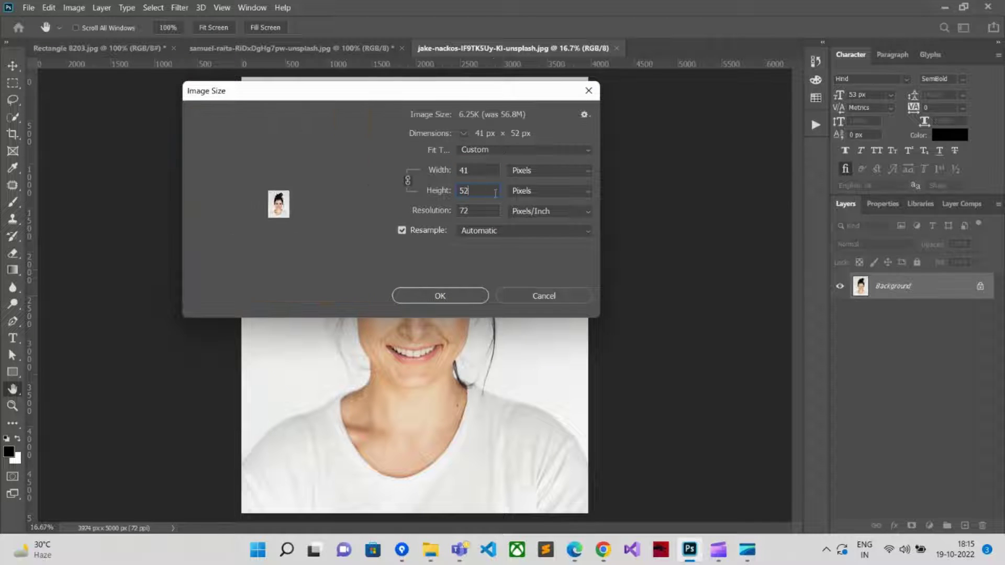
pyautogui.click(457, 296)
pyautogui.hotkey('ctrl', '1')
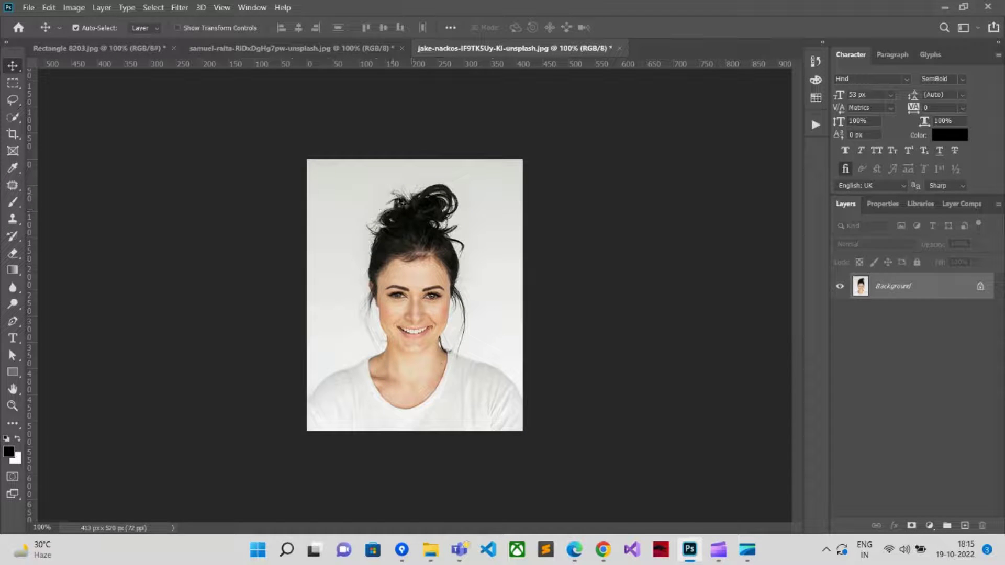
pyautogui.hotkey('alt', 'Tab')
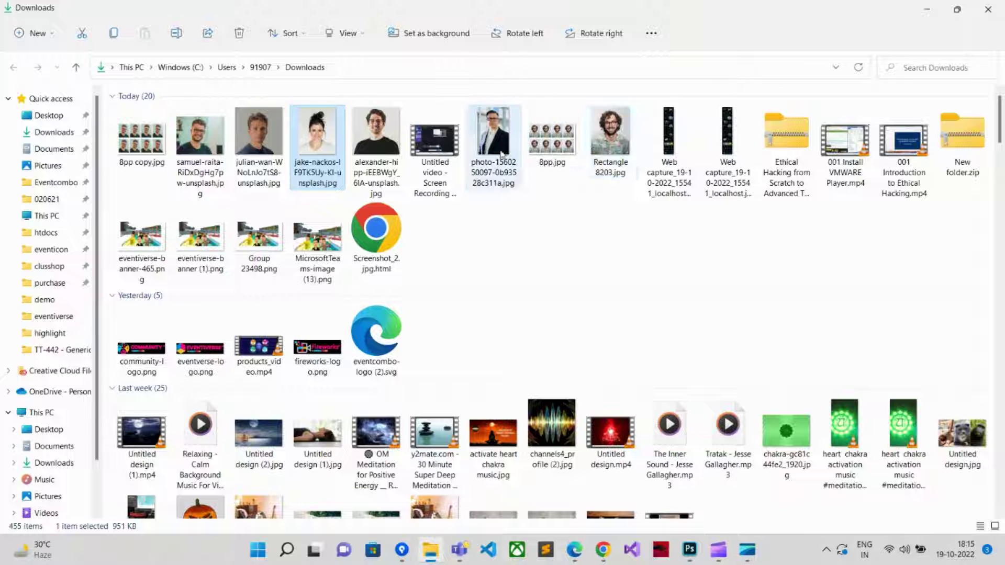
pyautogui.moveTo(500, 154); pyautogui.dragTo(672, 48)
pyautogui.hotkey('ctrl', 'alt', 'c')
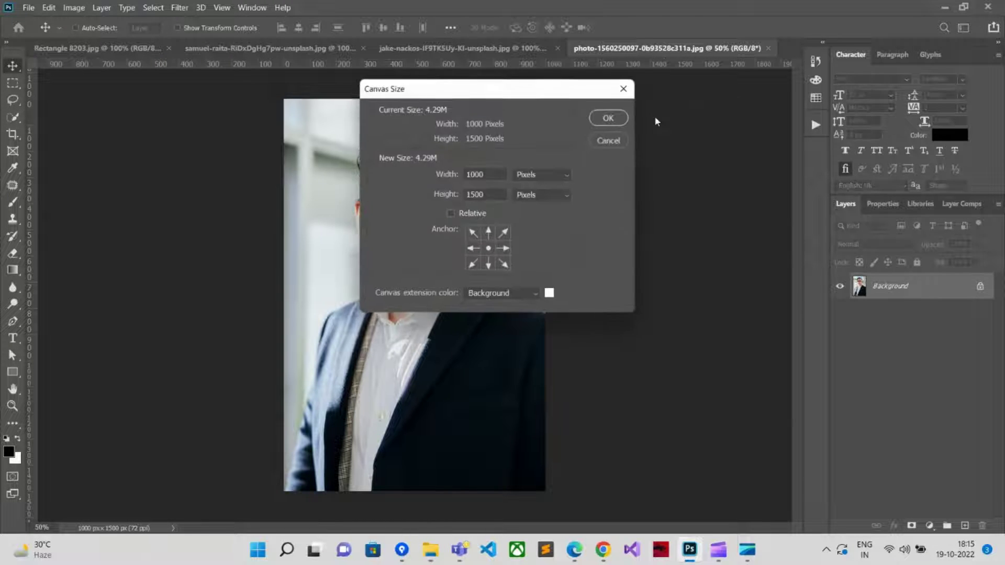
pyautogui.press('Escape')
pyautogui.hotkey('ctrl', 'alt', 'i')
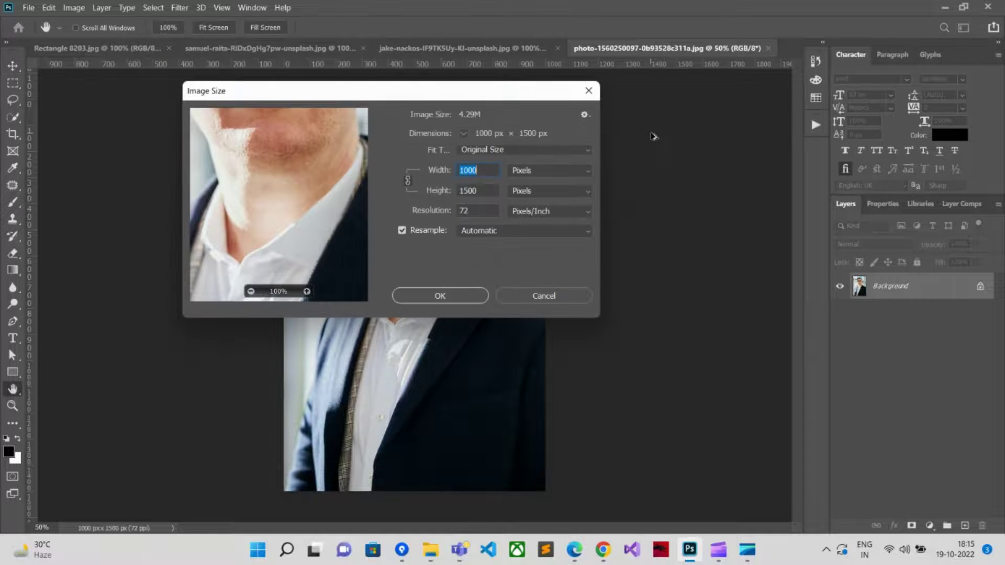
pyautogui.write('520')
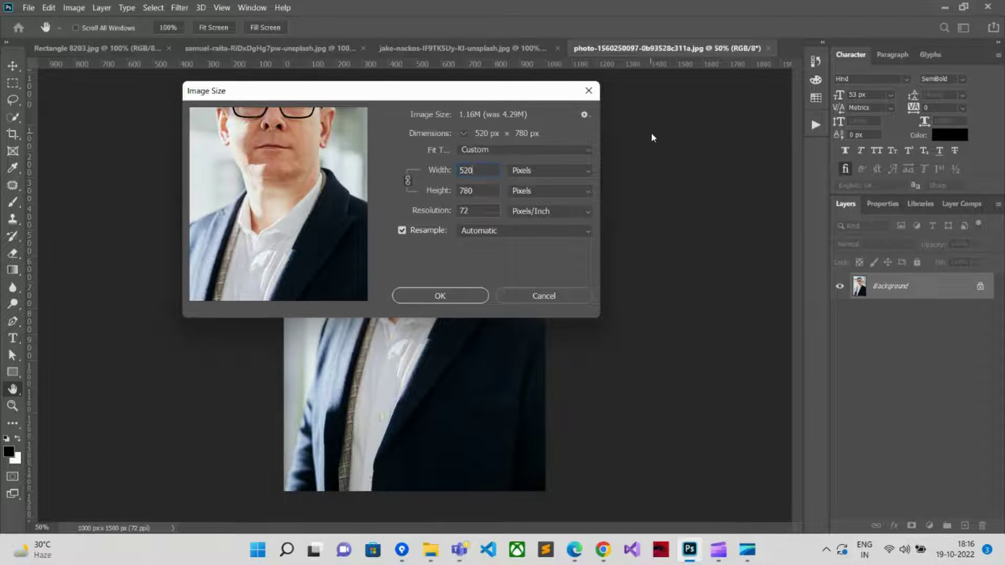
pyautogui.press('Tab')
pyautogui.write('520')
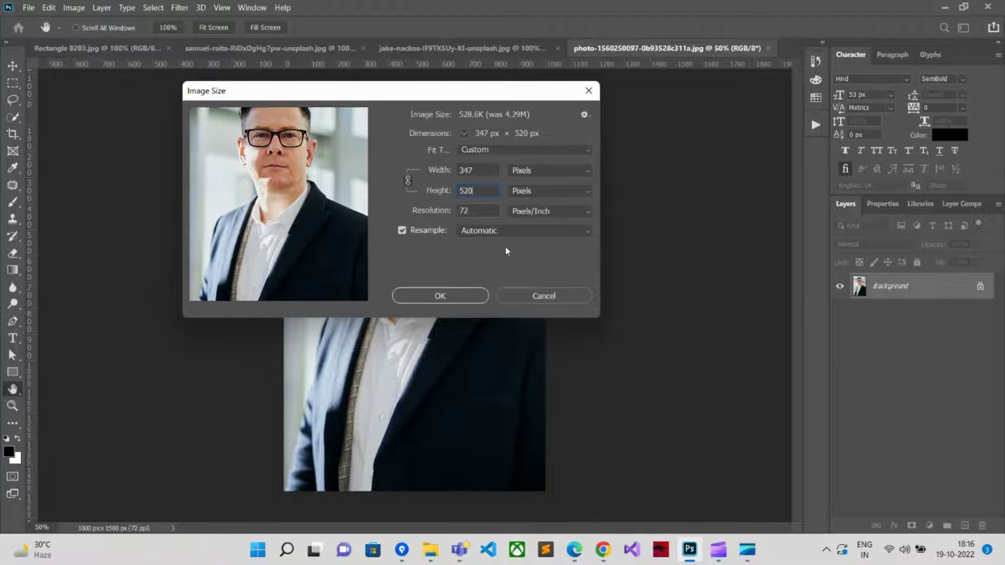
pyautogui.click(440, 296)
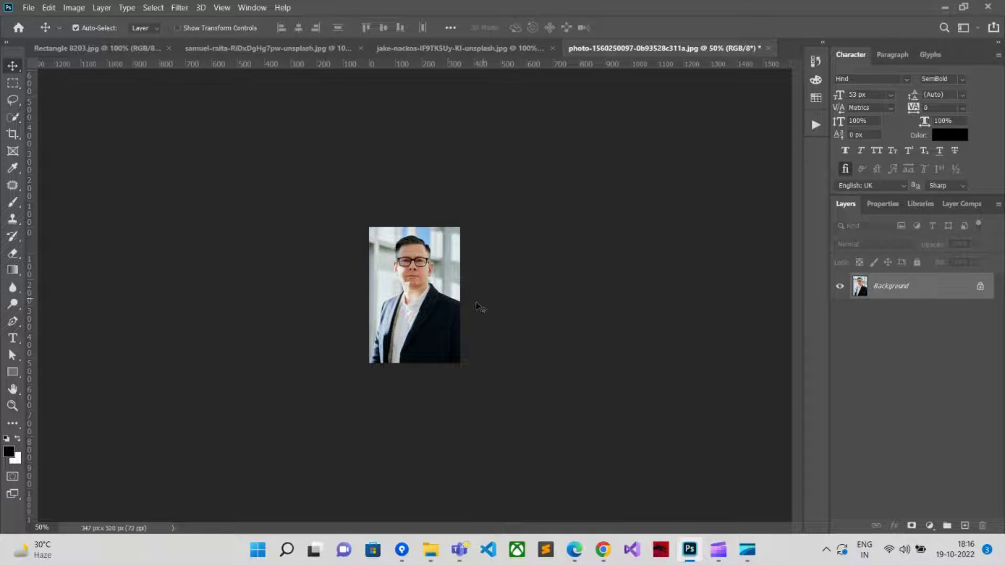
pyautogui.hotkey('ctrl', '1')
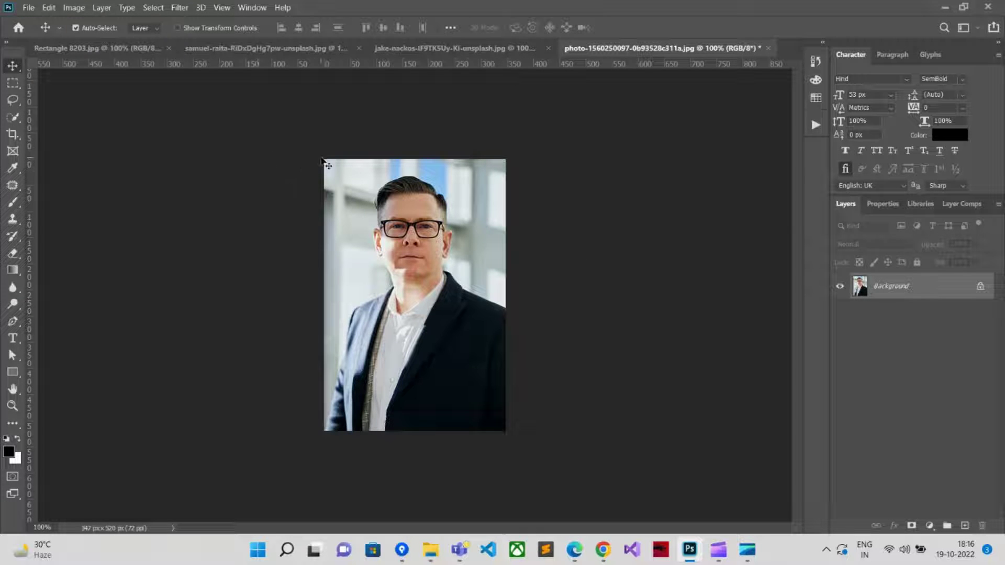
# Play the 8pp action on Rectangle 8203.jpg, accepting its 7:9 crop, to lay out the eight-photo sheet
pyautogui.click(219, 52)
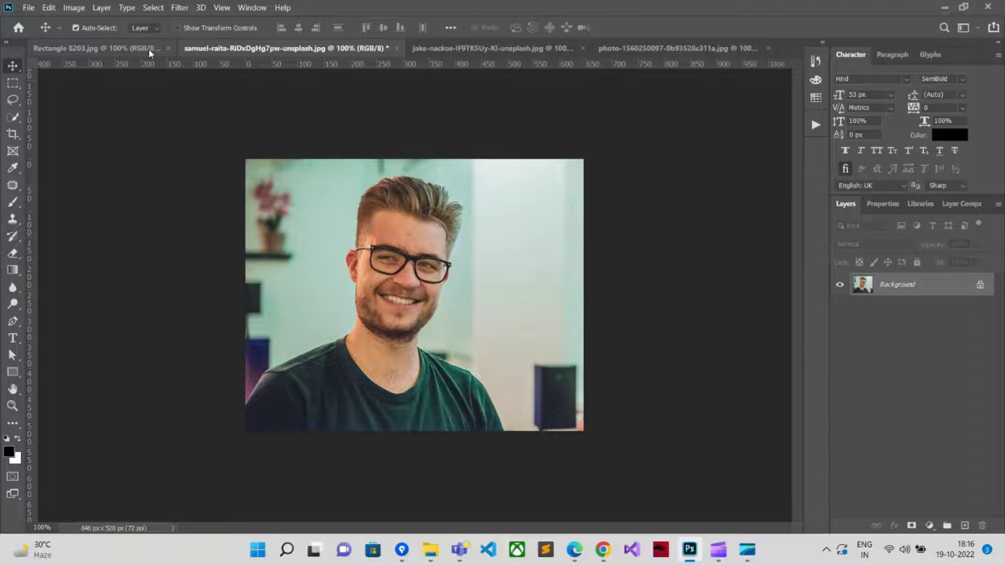
pyautogui.click(123, 48)
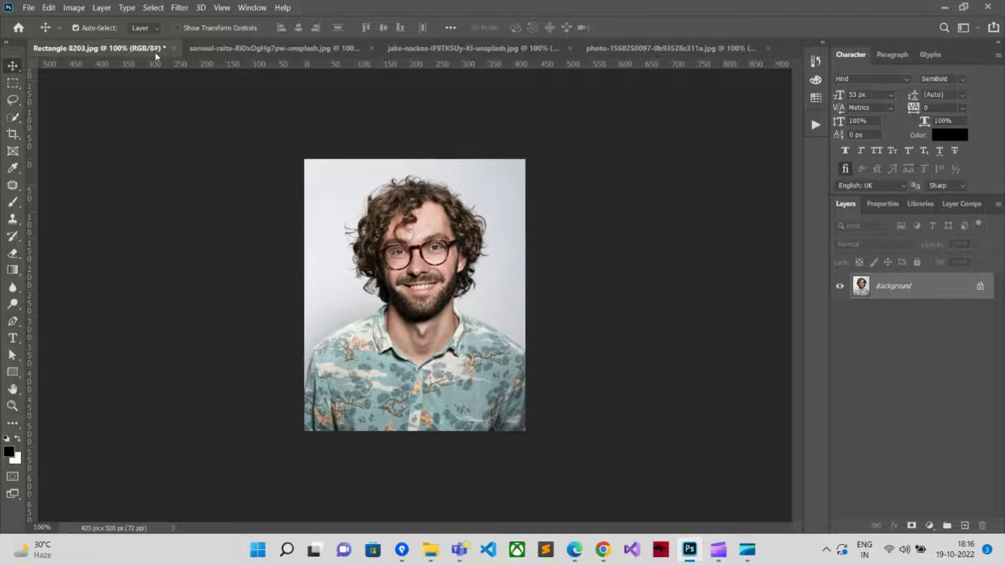
pyautogui.click(817, 128)
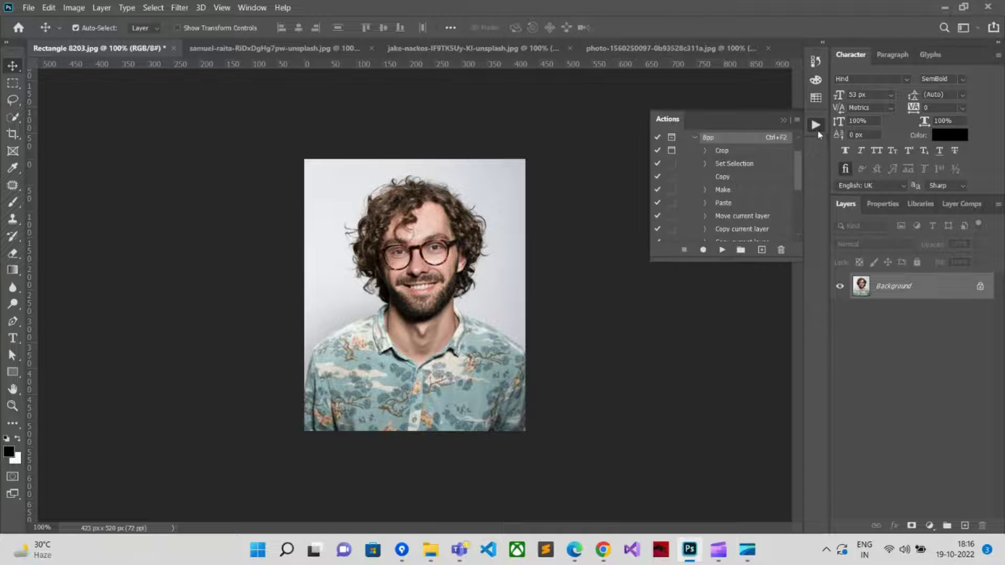
pyautogui.scroll(2, 686, 164)
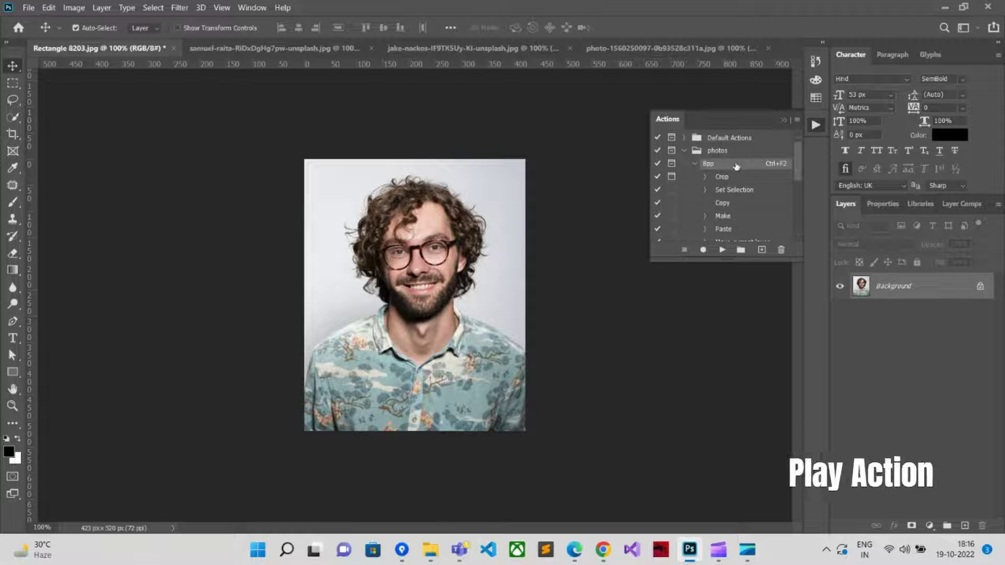
pyautogui.click(694, 164)
pyautogui.click(694, 164)
pyautogui.scroll(-3, 740, 195)
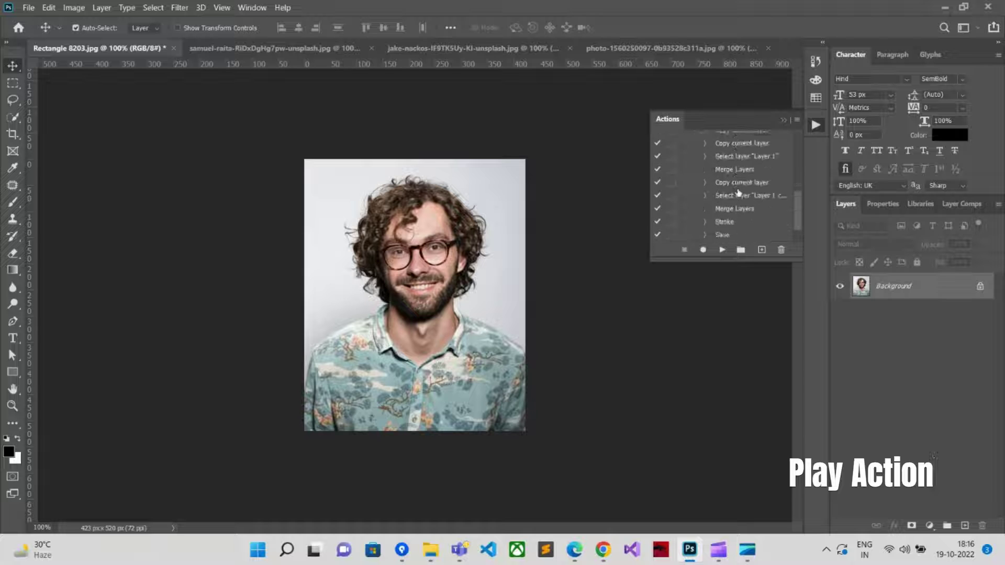
pyautogui.scroll(2, 741, 196)
pyautogui.scroll(3, 741, 196)
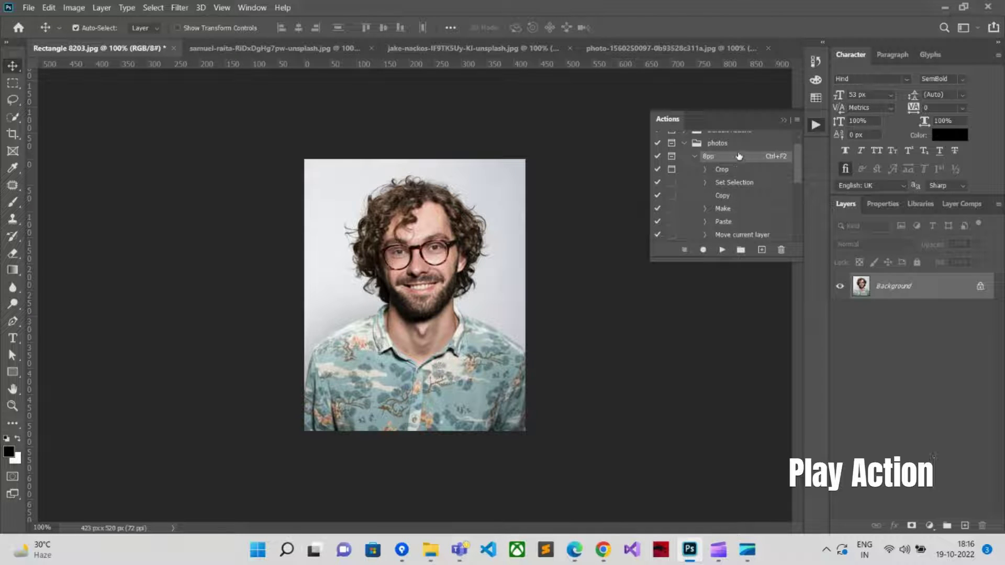
pyautogui.click(723, 250)
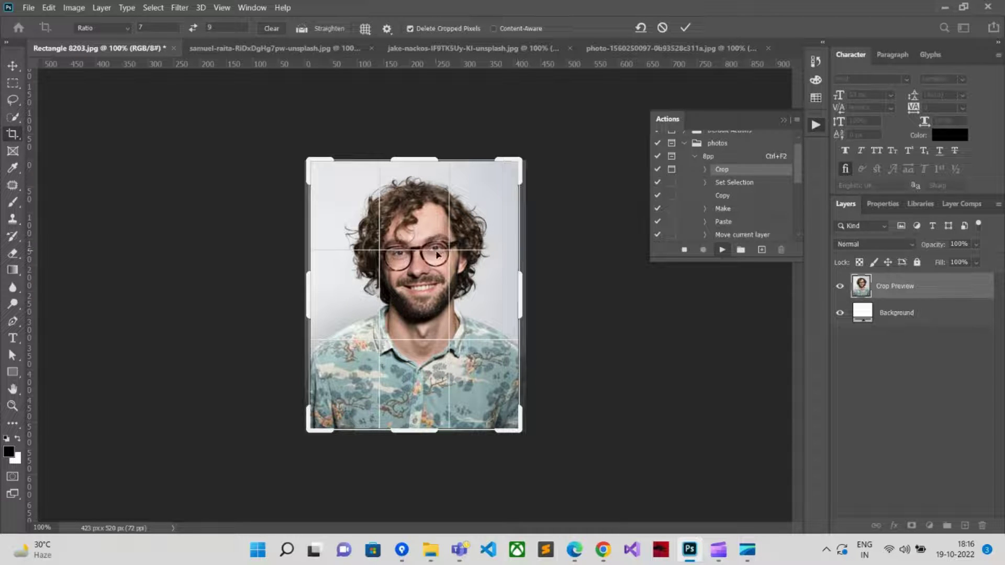
pyautogui.click(718, 250)
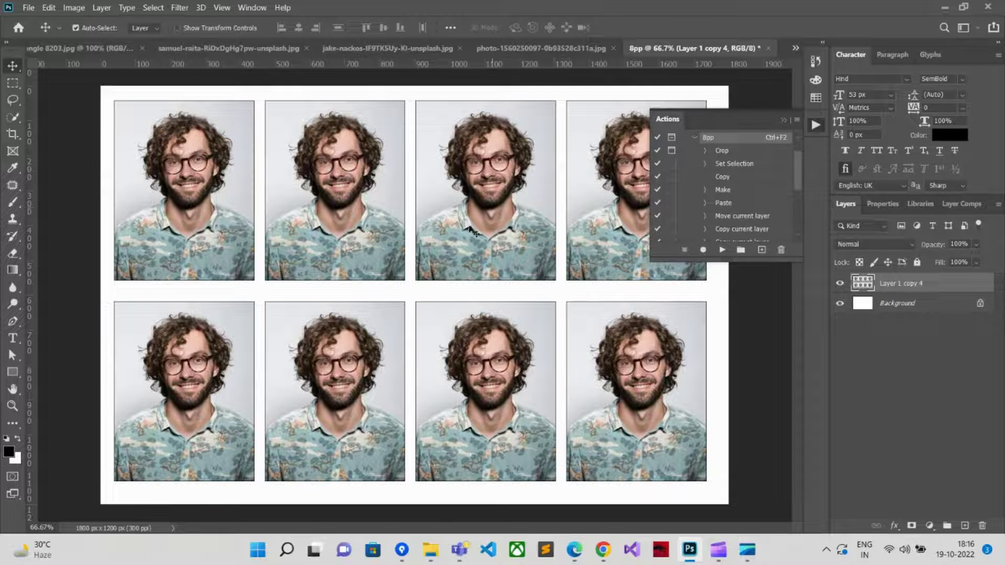
# Play the 8pp action on the portrait of the man in the dark T-shirt, repositioning the photo to centre him in the 7:9 crop
pyautogui.click(176, 51)
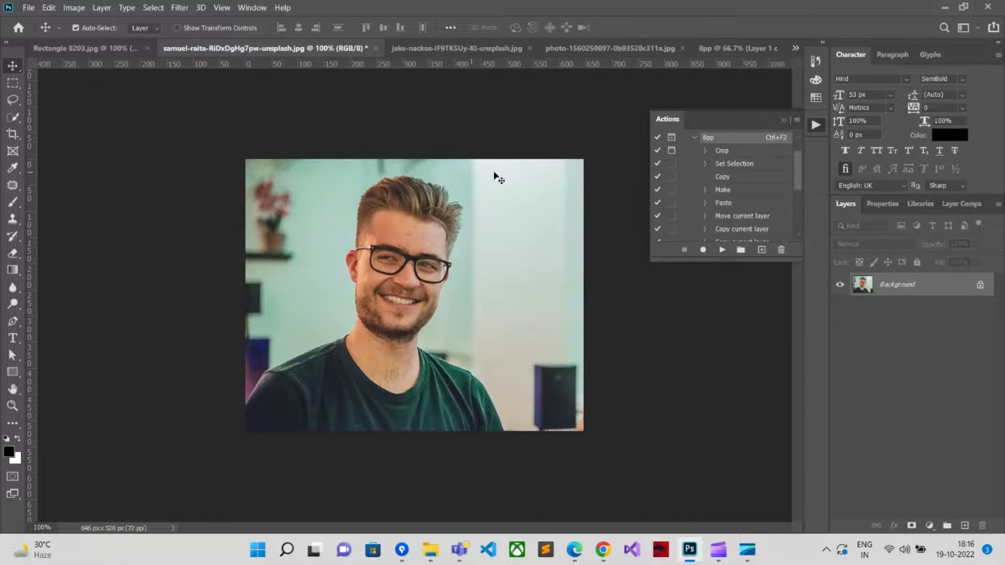
pyautogui.click(723, 250)
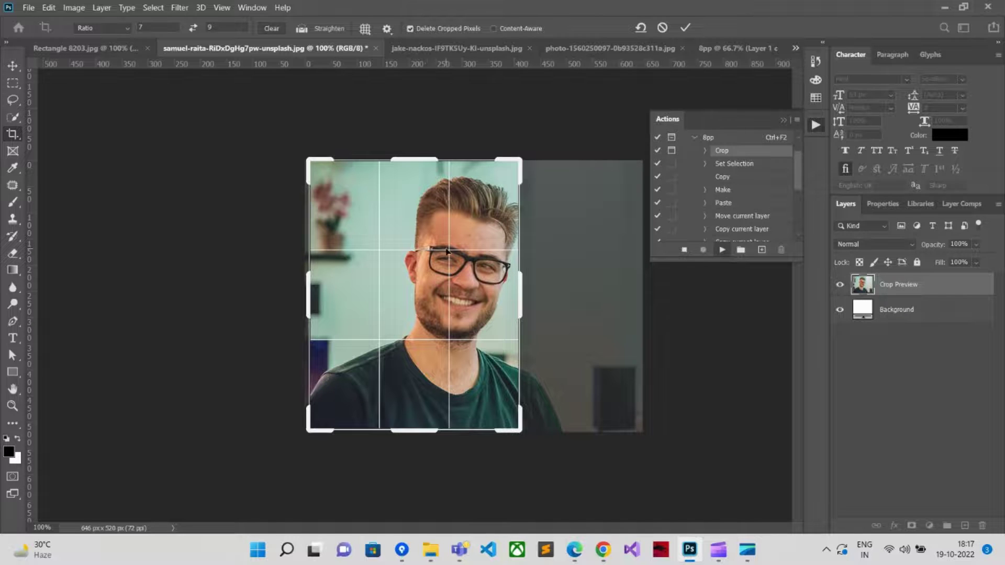
pyautogui.moveTo(426, 248); pyautogui.dragTo(387, 248)
pyautogui.hotkey('ctrl', 'r')
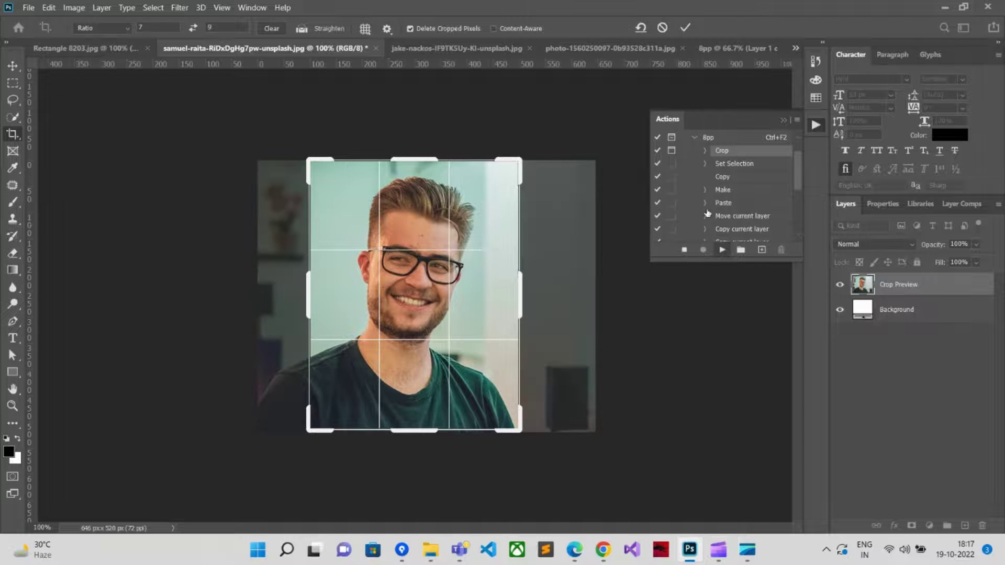
pyautogui.press('Return')
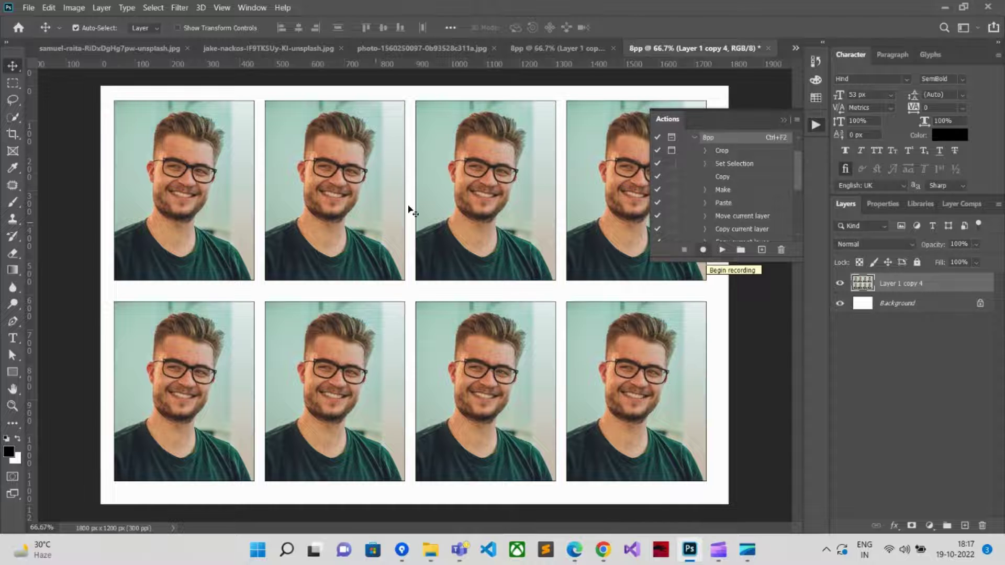
pyautogui.click(413, 47)
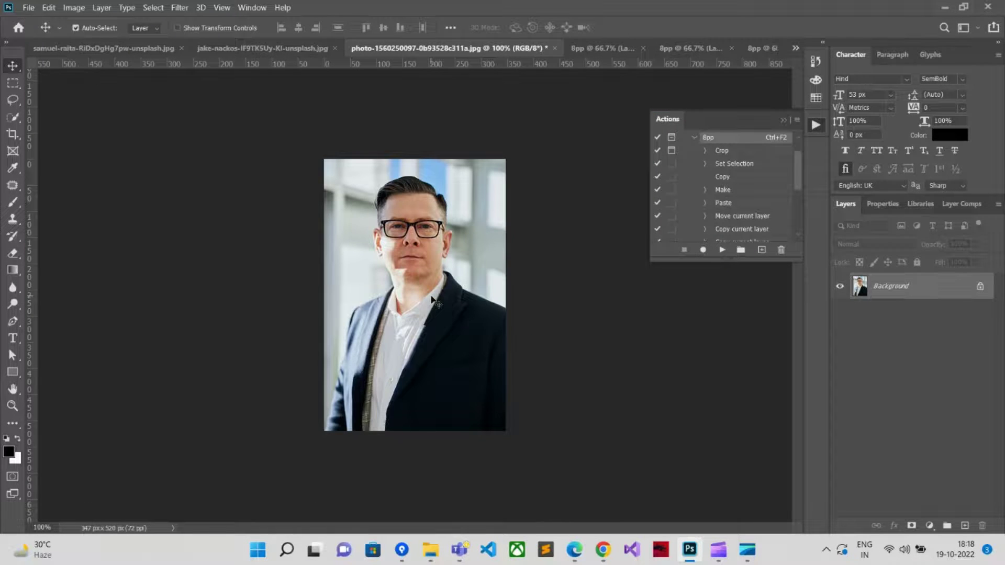
pyautogui.hotkey('ctrl', 'alt', 'i')
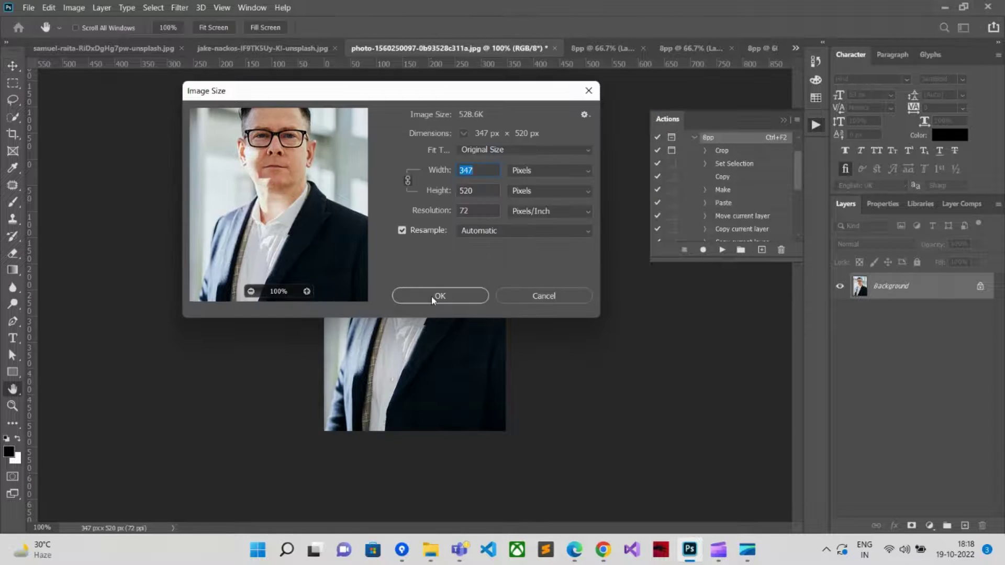
pyautogui.click(484, 174)
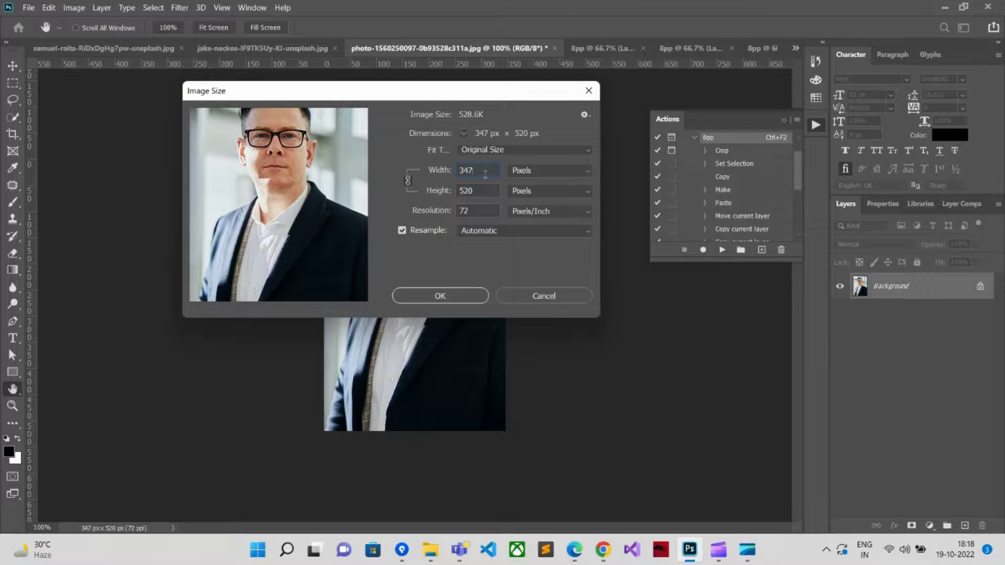
pyautogui.doubleClick(485, 171)
pyautogui.write('4')
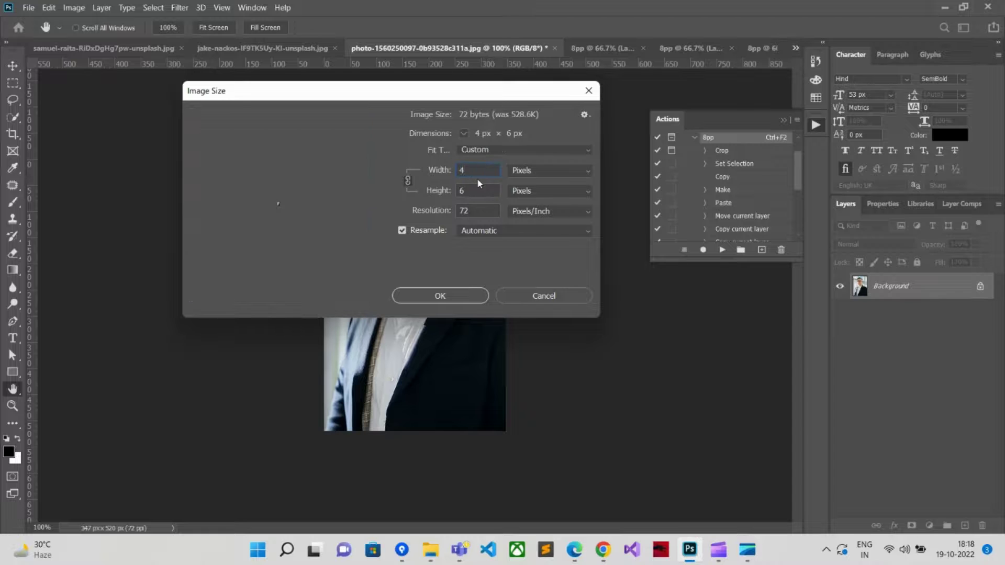
pyautogui.write('20')
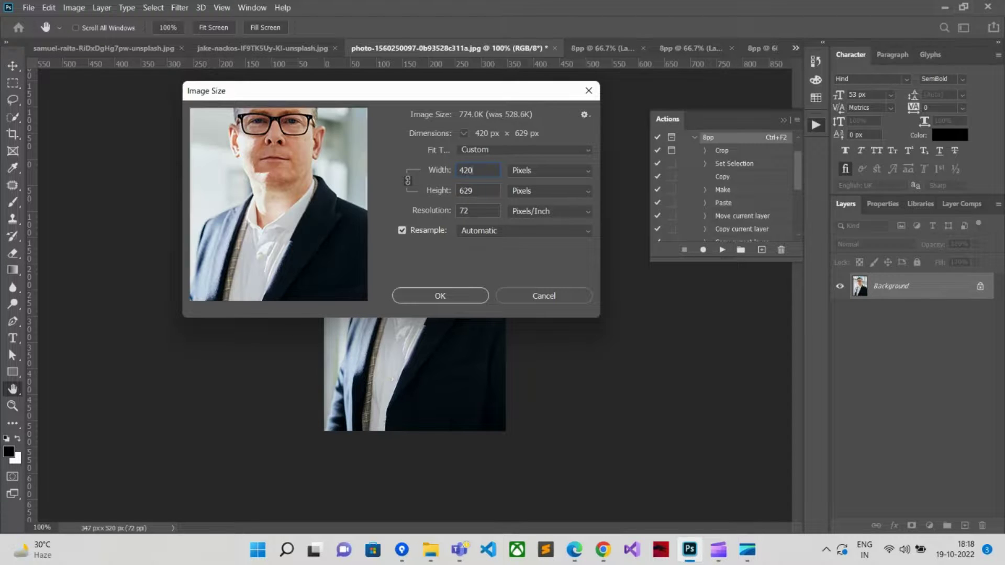
pyautogui.click(424, 300)
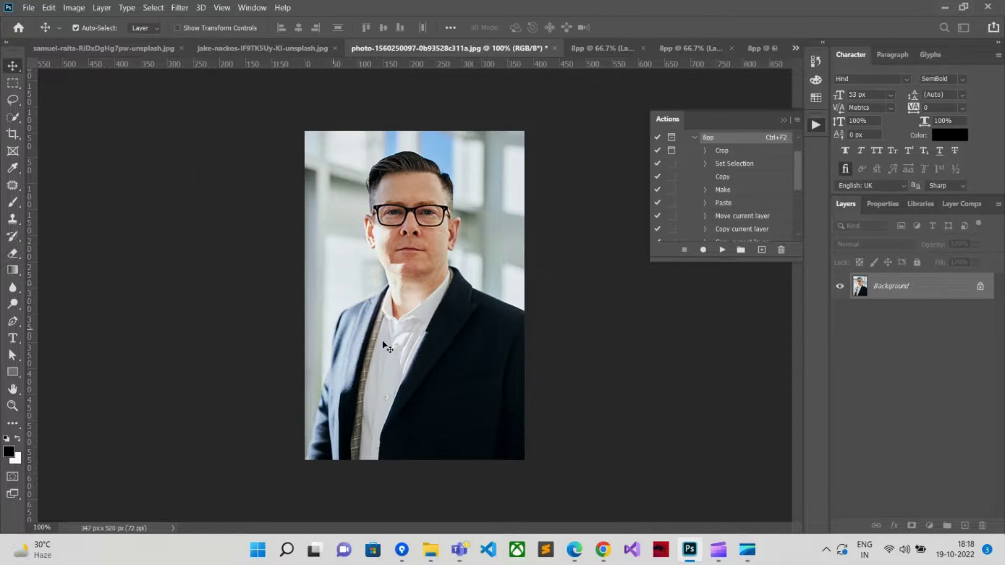
pyautogui.click(722, 251)
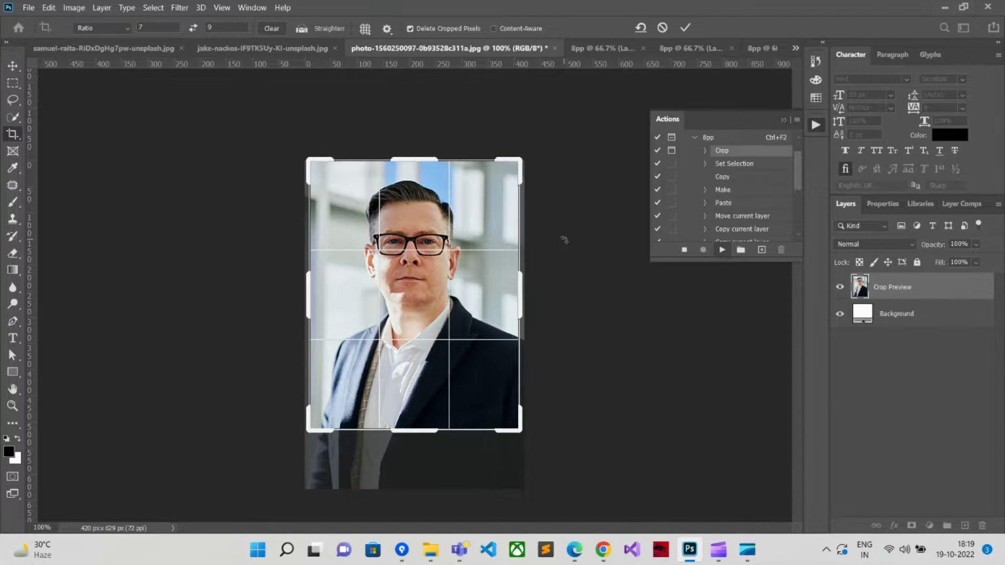
pyautogui.press('Return')
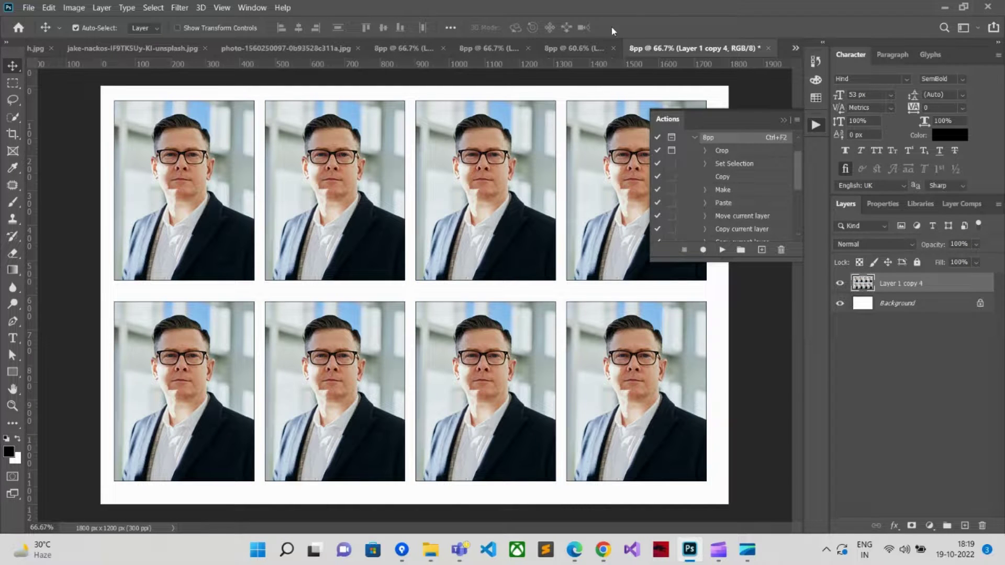
# Switch to the resized portrait of the woman in the white top and play the 8pp action to create her eight-photo sheet
pyautogui.click(573, 49)
pyautogui.click(507, 51)
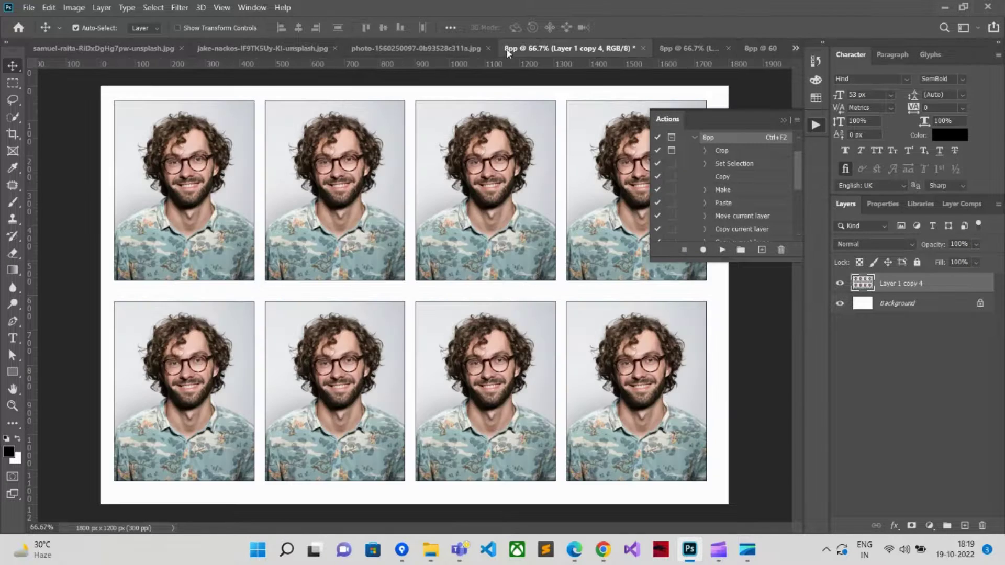
pyautogui.click(413, 48)
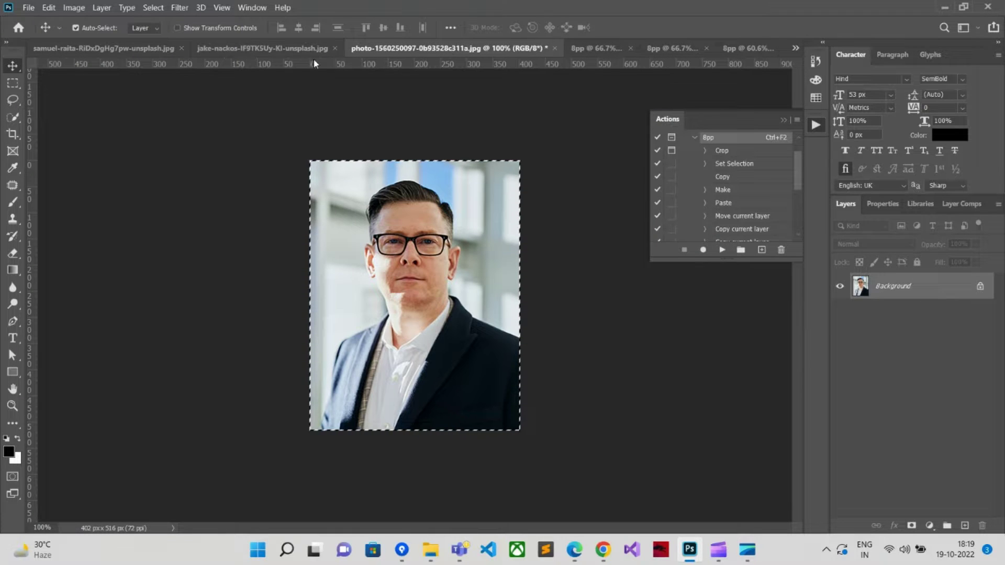
pyautogui.click(291, 50)
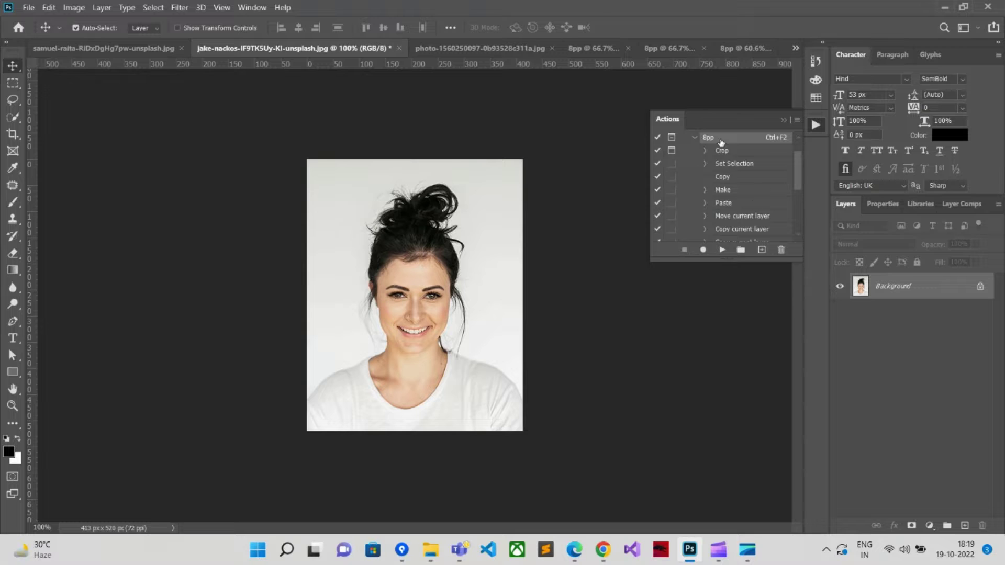
pyautogui.click(720, 250)
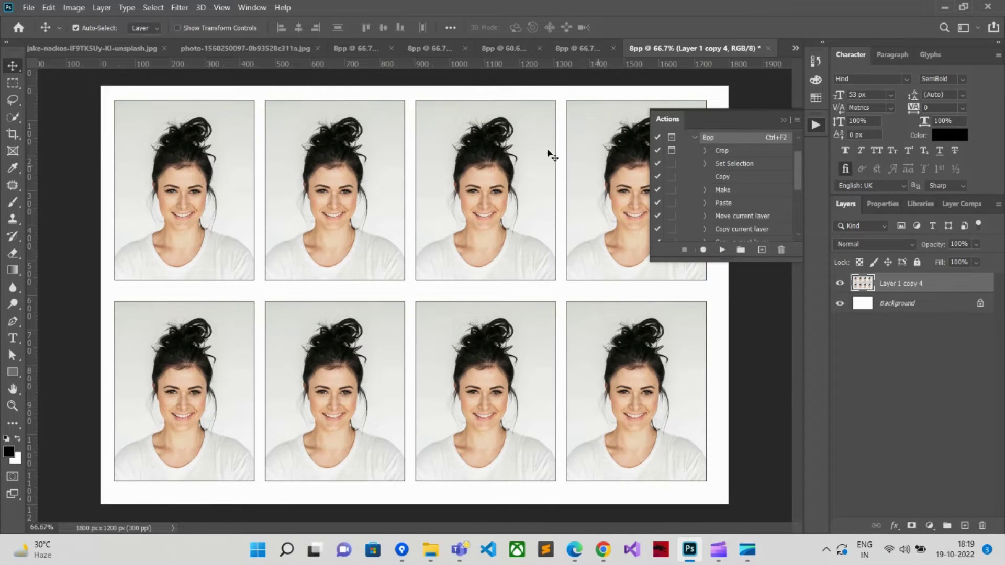
# Review the finished 8pp sheets of the different portraits one after another
pyautogui.click(357, 48)
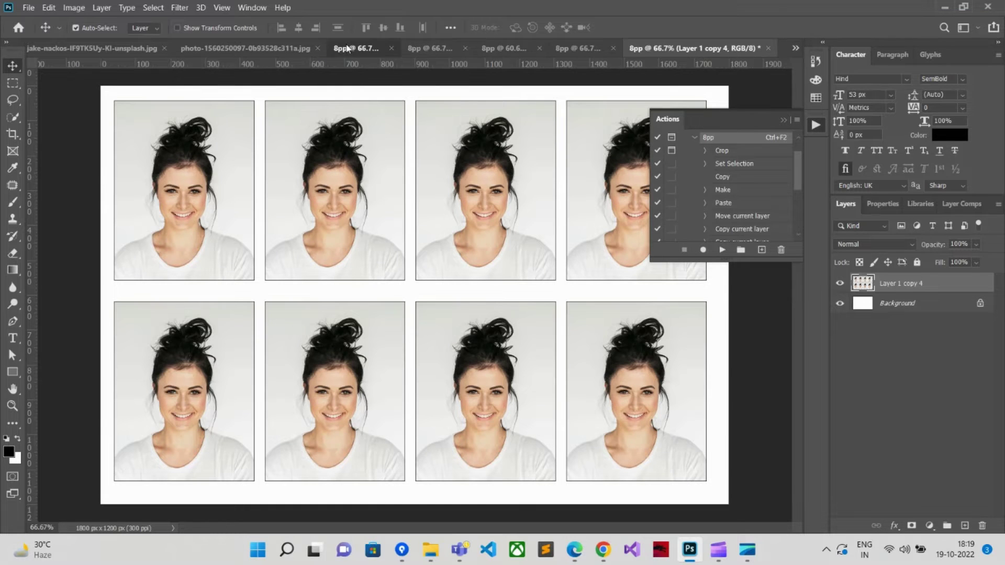
pyautogui.click(510, 44)
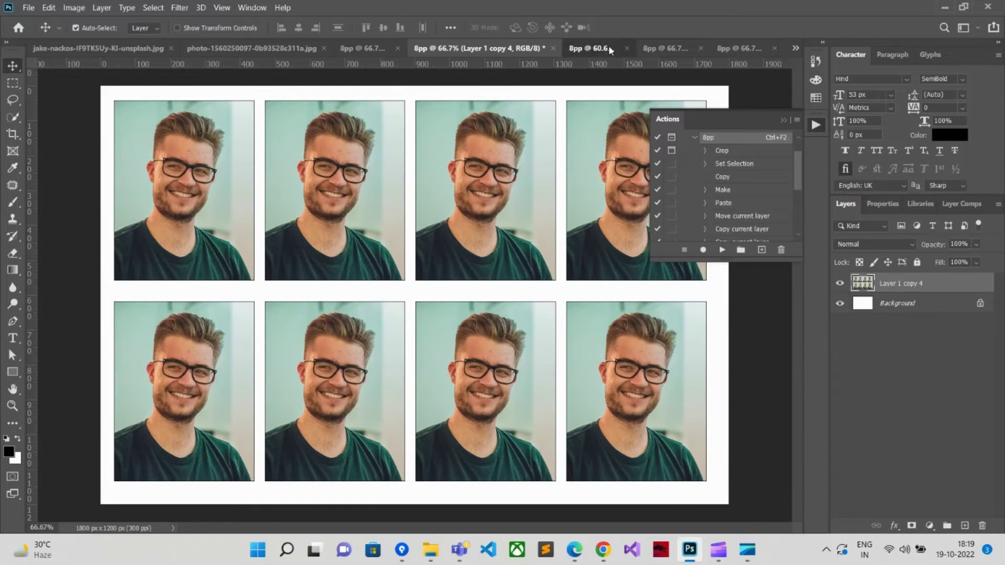
pyautogui.click(601, 47)
pyautogui.click(675, 48)
pyautogui.click(733, 48)
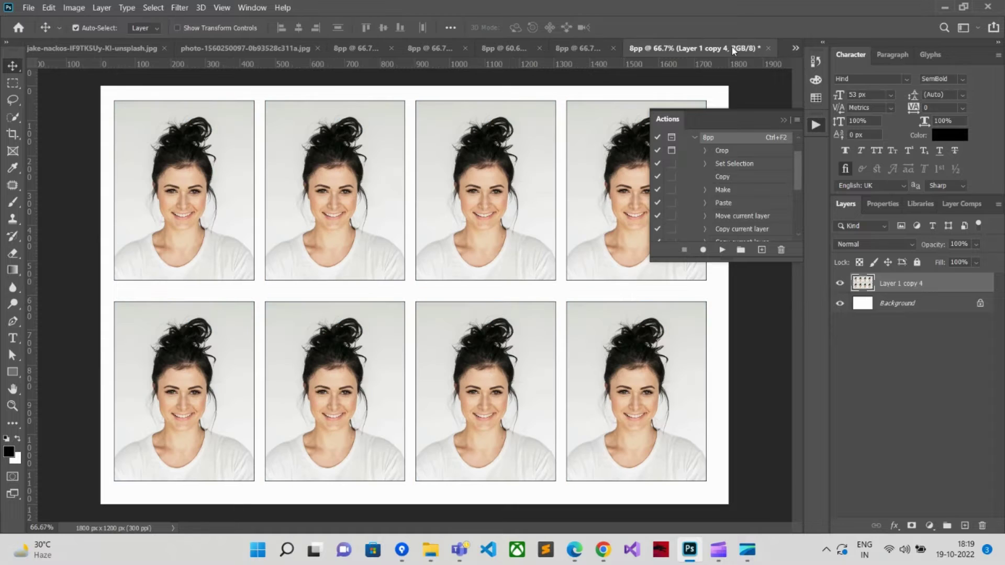